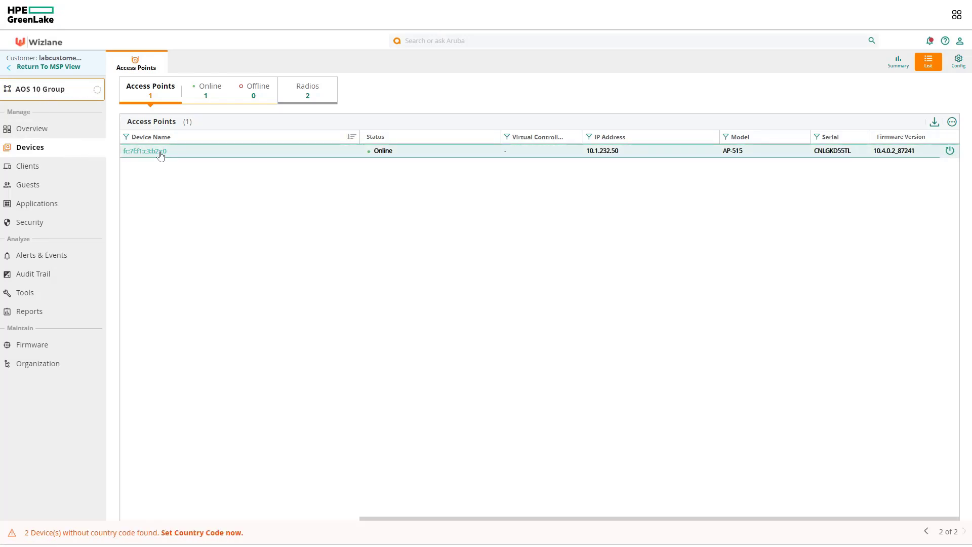
Switch to the campus-gw group to list its gateway gw-12
{"action": "left_click", "coordinate": [34, 93]}
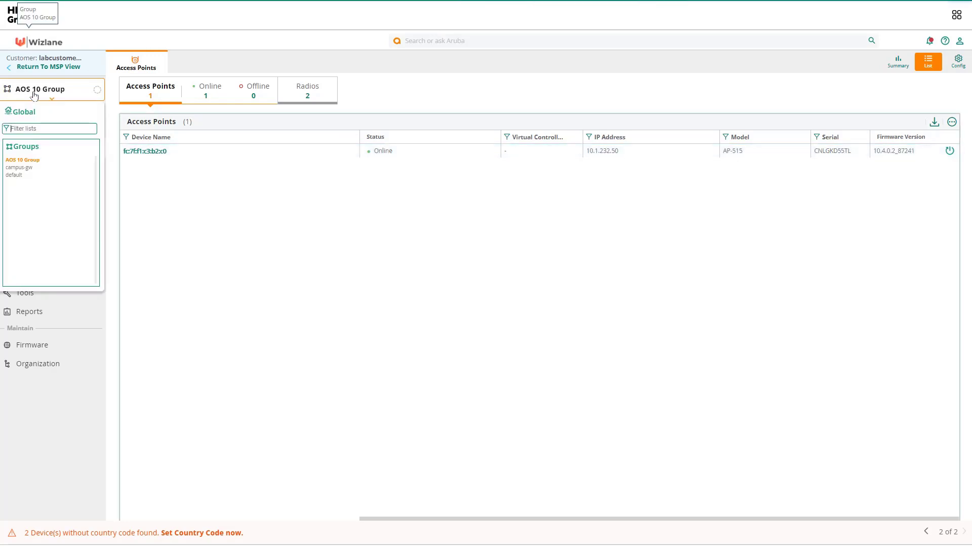
{"action": "left_click", "coordinate": [21, 168]}
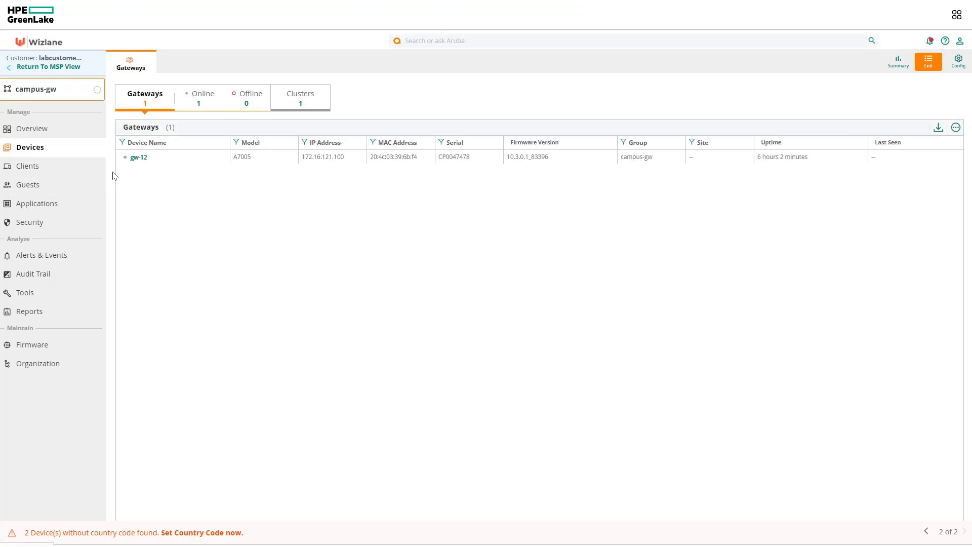
Open gw-12's Device configuration at Interface > VLANs
{"action": "left_click", "coordinate": [141, 159]}
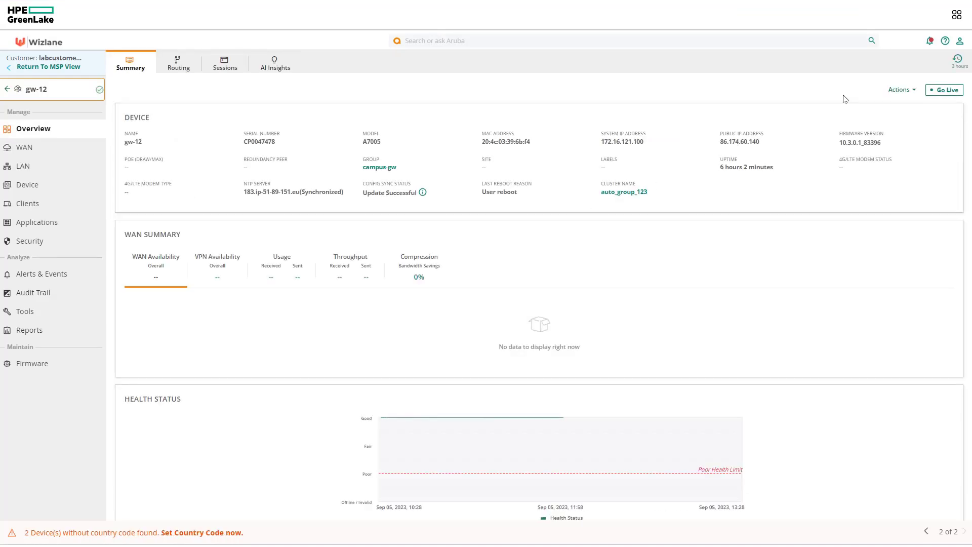
{"action": "left_click", "coordinate": [19, 186]}
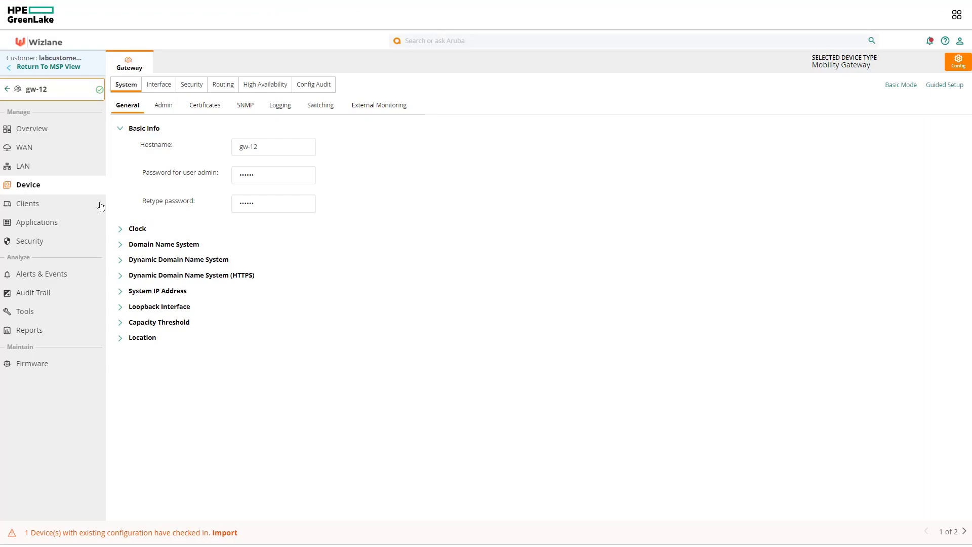
{"action": "left_click", "coordinate": [172, 86]}
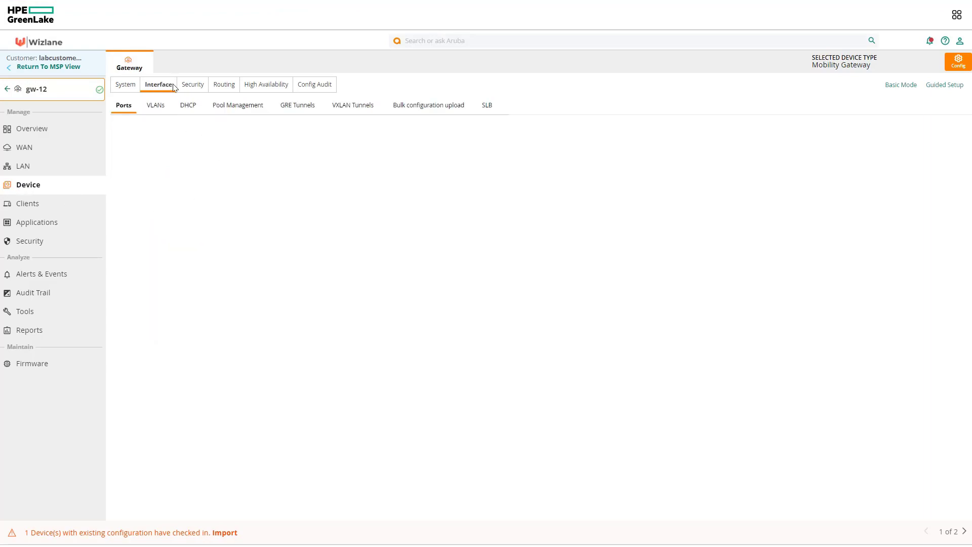
{"action": "left_click", "coordinate": [159, 113]}
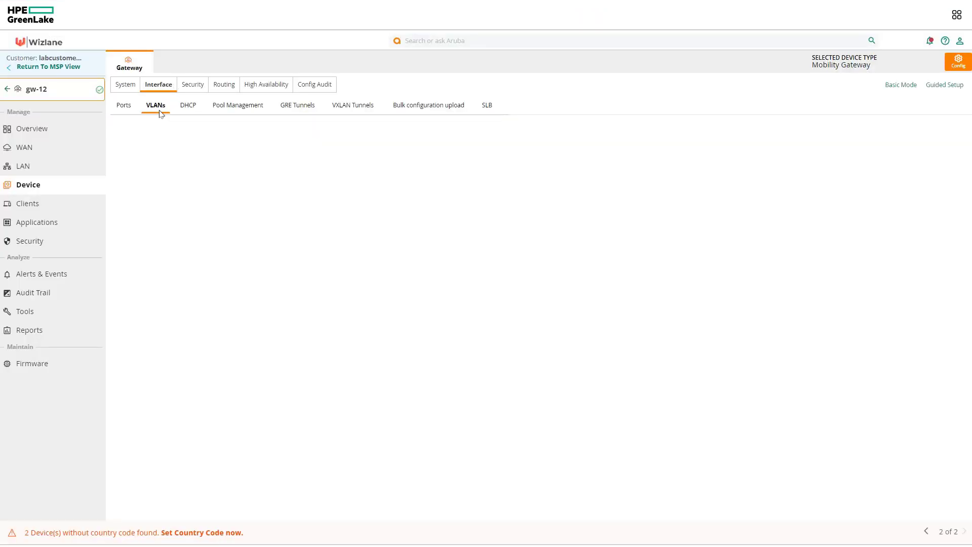
Inspect the VLAN 1 and v1121-mgmt (ID 1121) rows in the Vlans table
{"action": "left_click", "coordinate": [159, 187]}
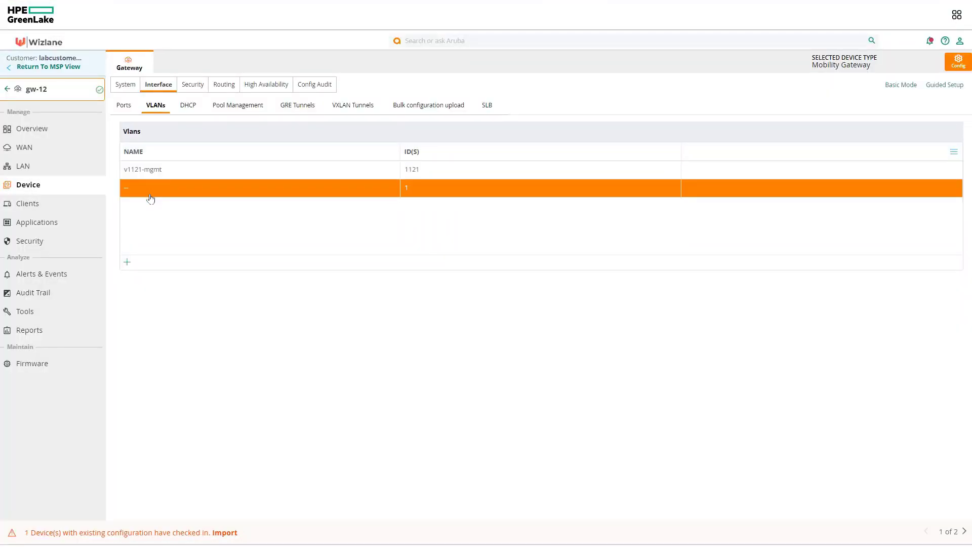
{"action": "left_click", "coordinate": [145, 172]}
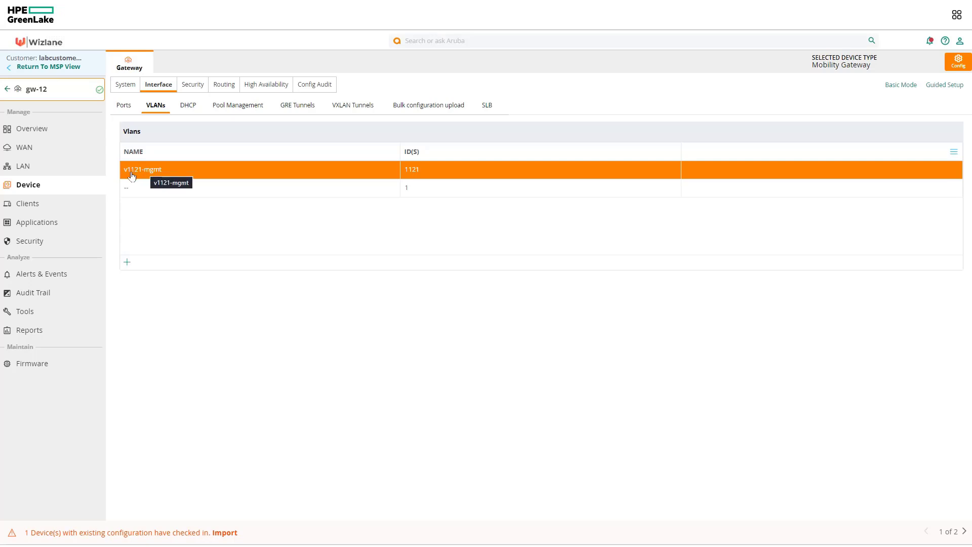
{"action": "left_click", "coordinate": [334, 189]}
{"action": "left_click", "coordinate": [443, 175]}
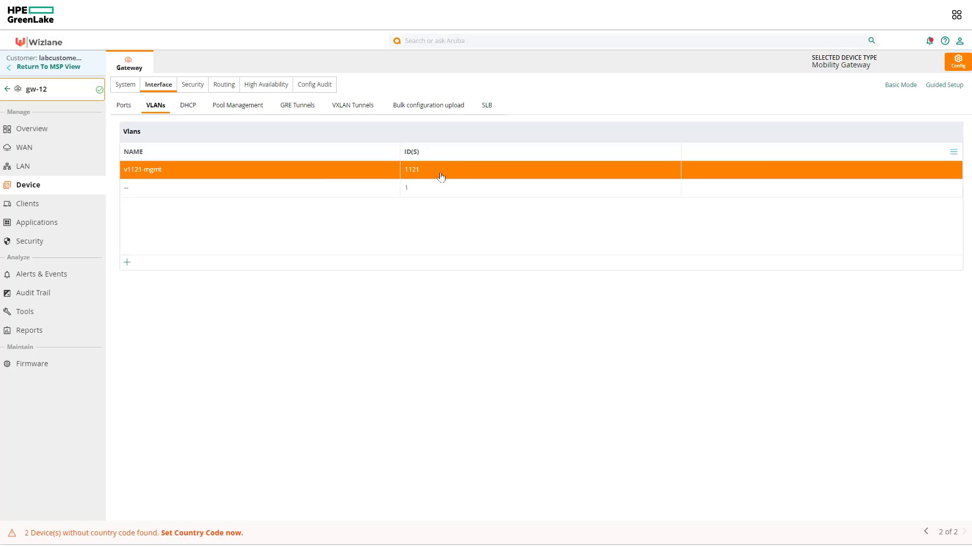
{"action": "left_click", "coordinate": [441, 177]}
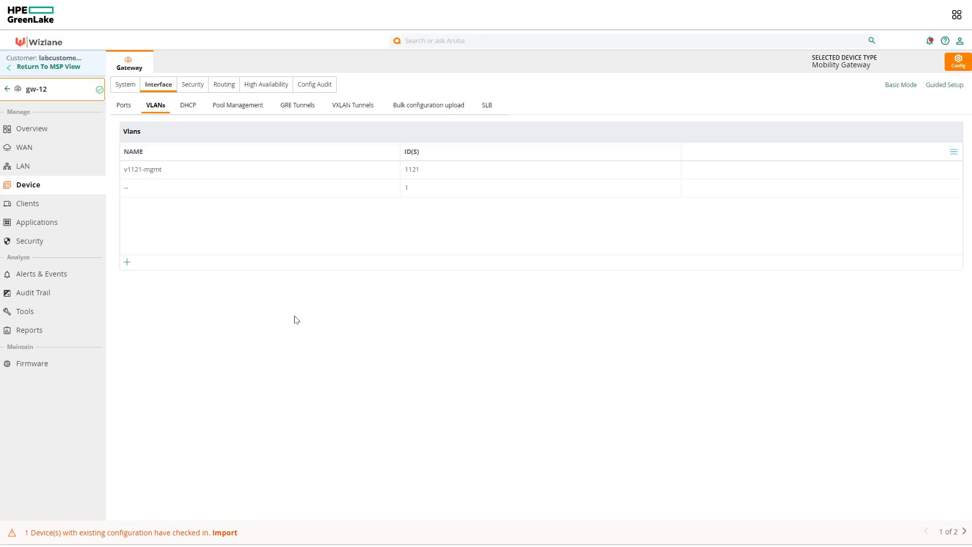
{"action": "left_click", "coordinate": [168, 196]}
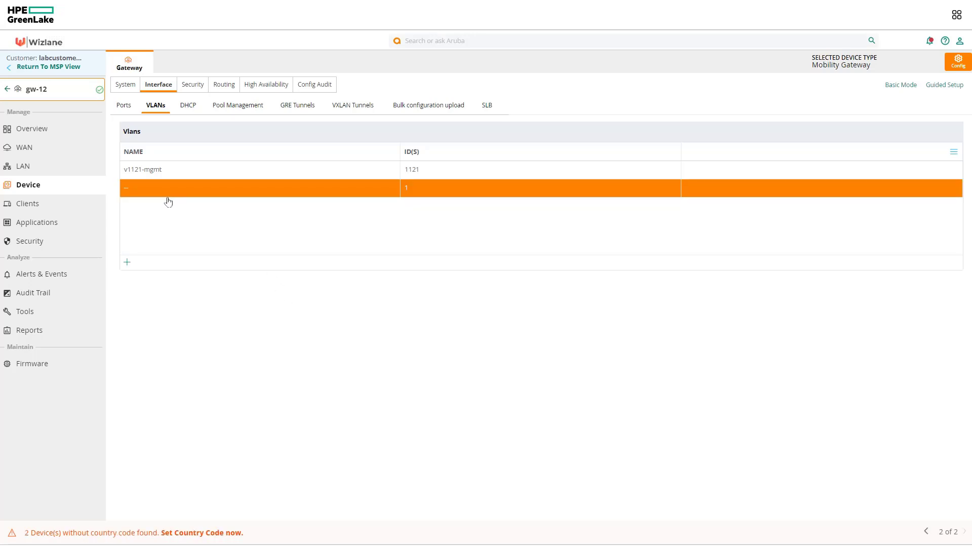
{"action": "left_click", "coordinate": [168, 203]}
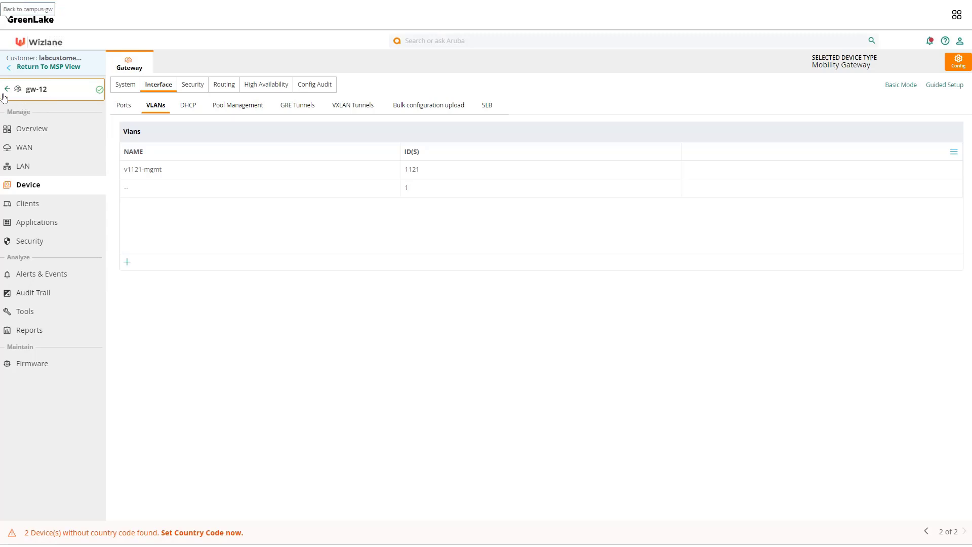
{"action": "mouse_move", "coordinate": [30, 94]}
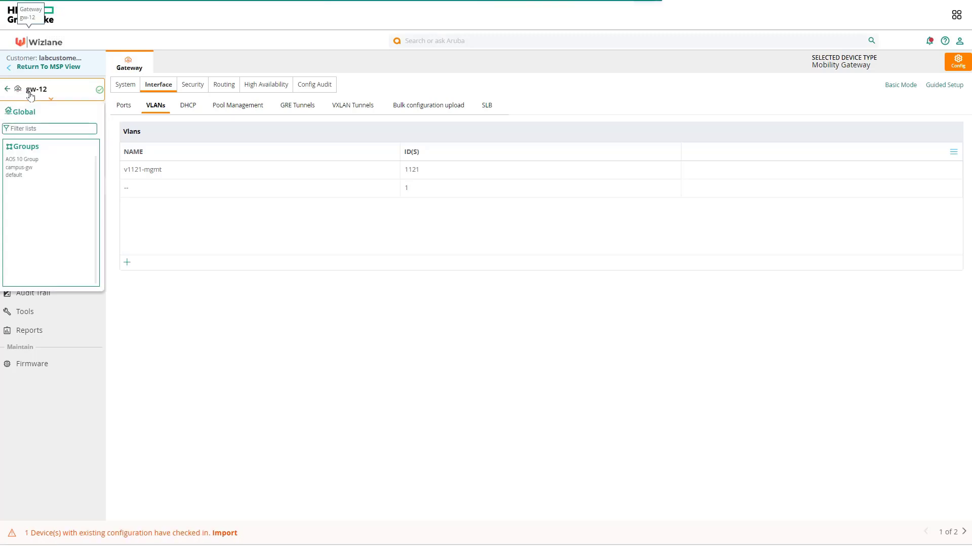
Return to the AOS 10 Group and bring up its WLAN configuration
{"action": "left_click", "coordinate": [32, 160]}
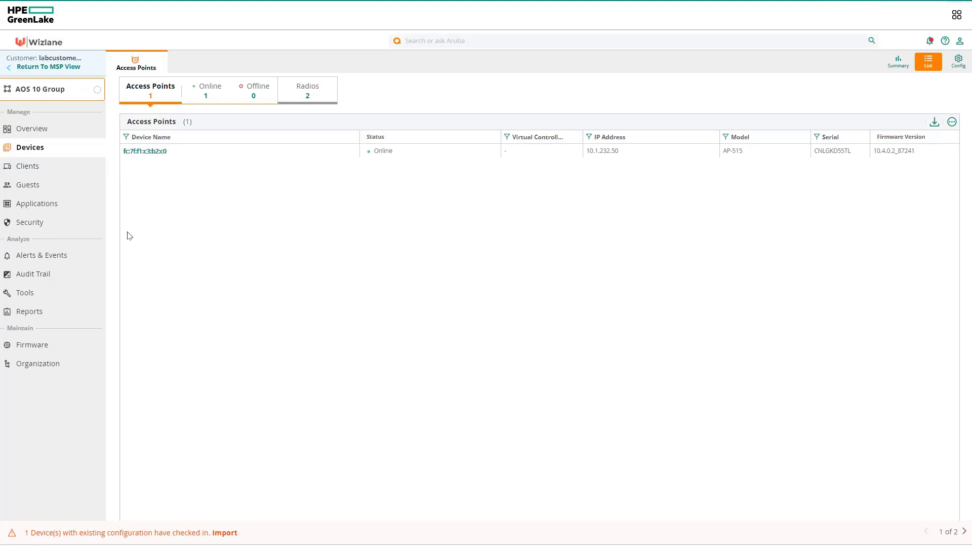
{"action": "left_click", "coordinate": [43, 151]}
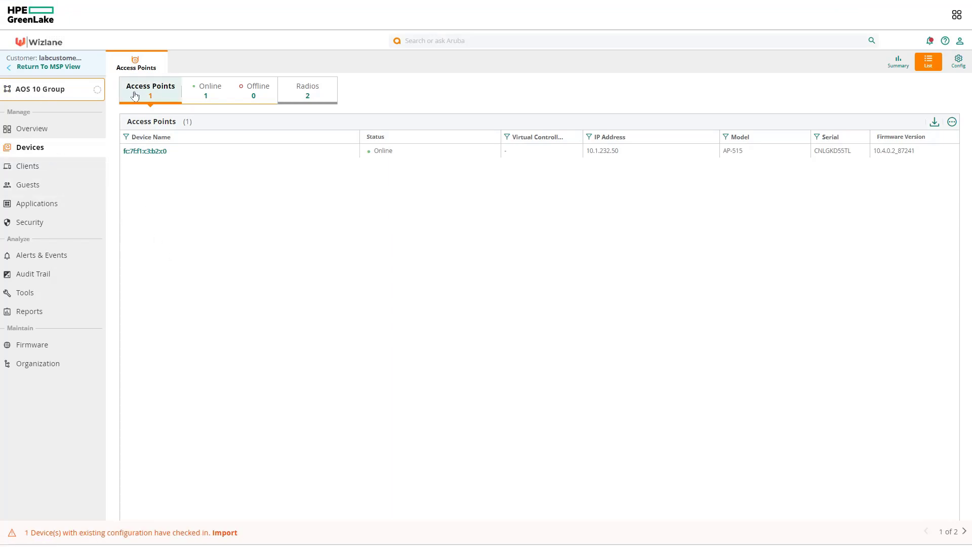
{"action": "left_click", "coordinate": [954, 63]}
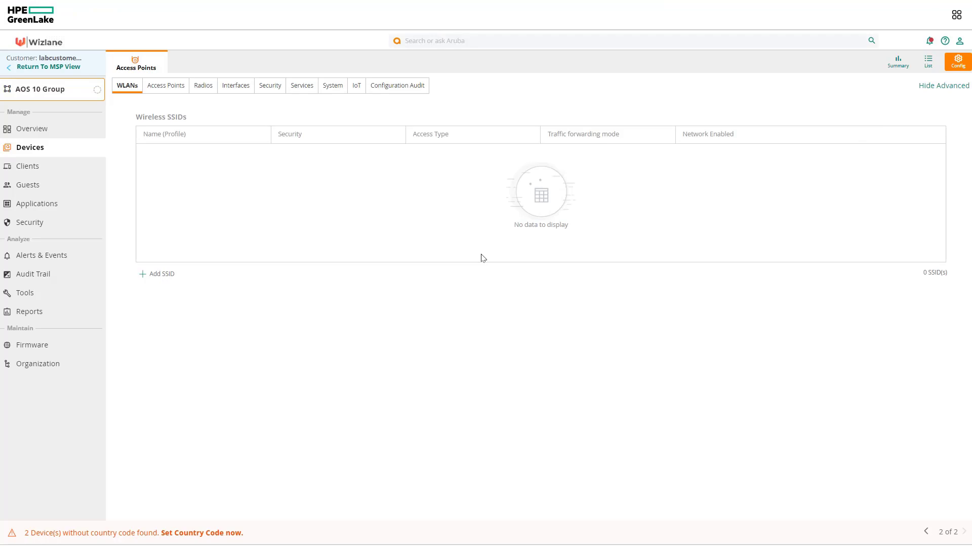
Add a new SSID named tunnel-psk and continue to the VLANs step
{"action": "left_click", "coordinate": [171, 273]}
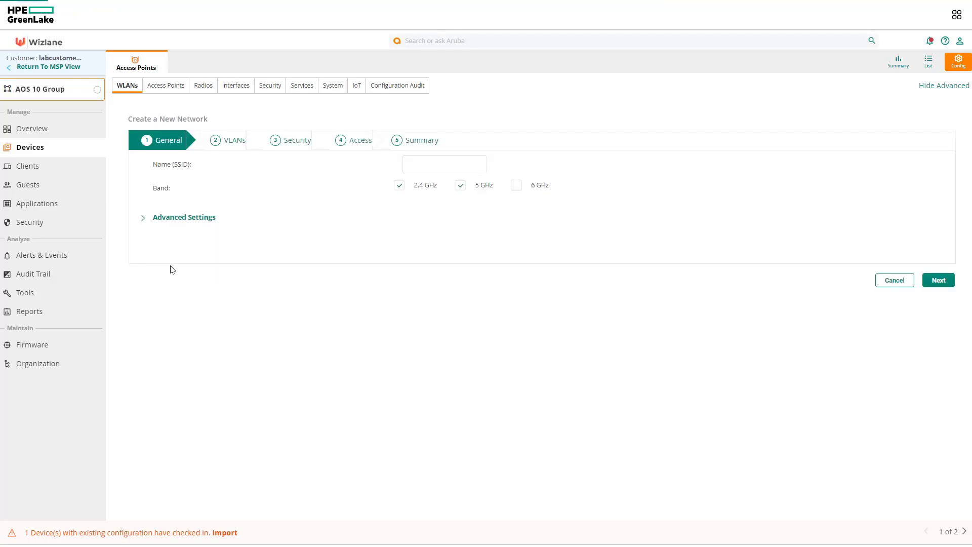
{"action": "left_click", "coordinate": [443, 160]}
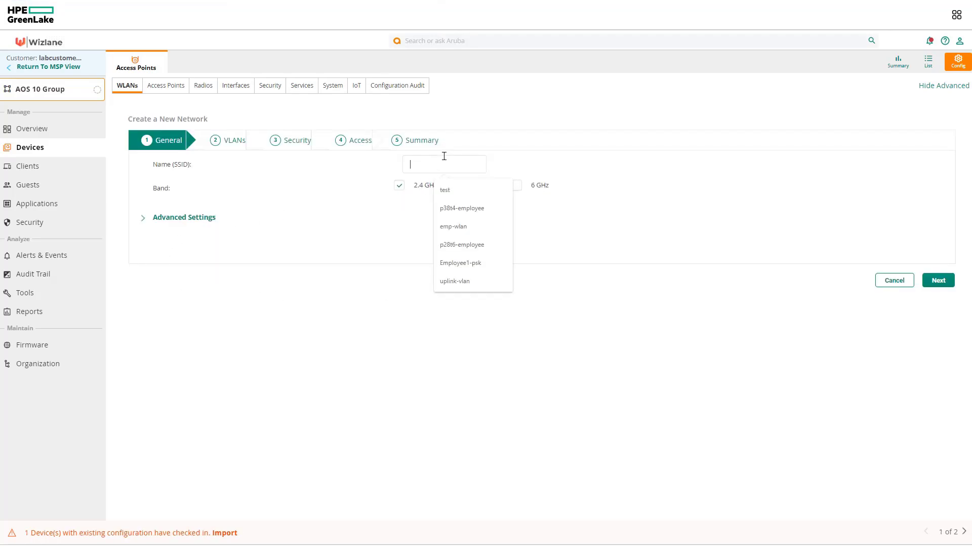
{"action": "type", "text": "tunnel"}
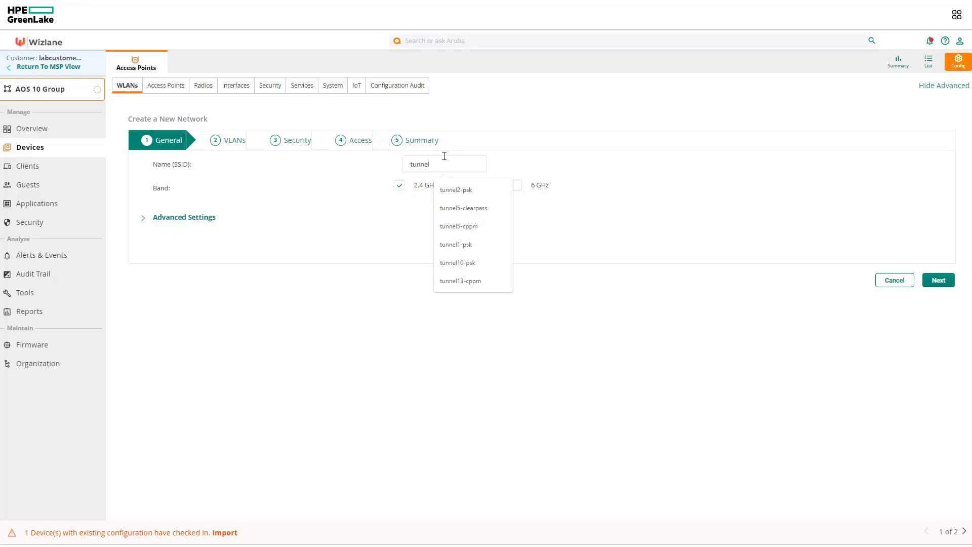
{"action": "type", "text": "-psk"}
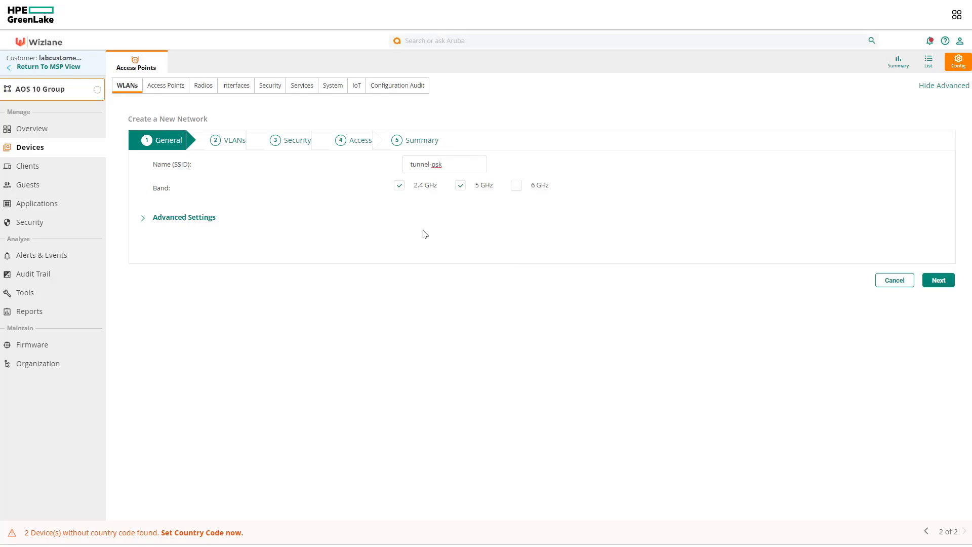
{"action": "left_click", "coordinate": [941, 287]}
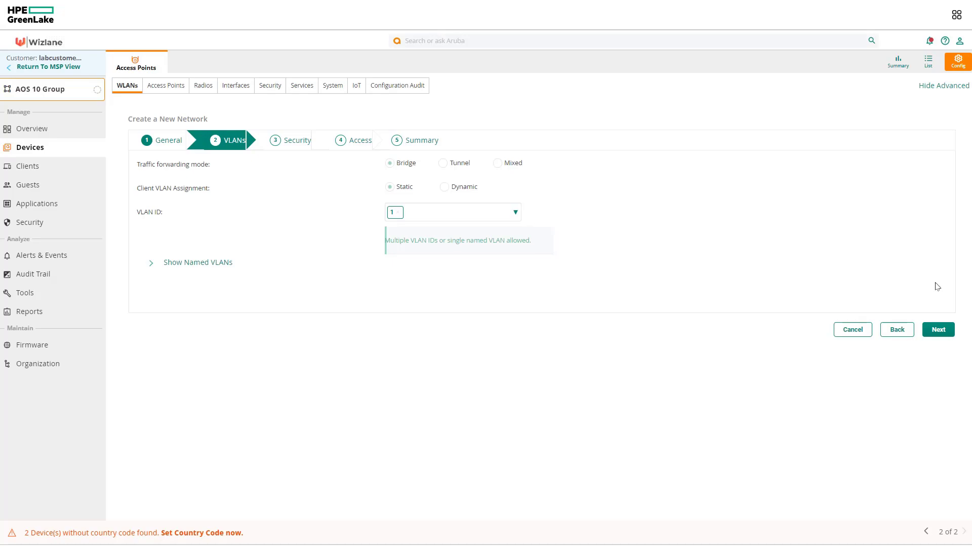
Run show ata endpoint in the AP's SSH session; it reports 0 endpoints
{"action": "key", "text": "alt+Tab"}
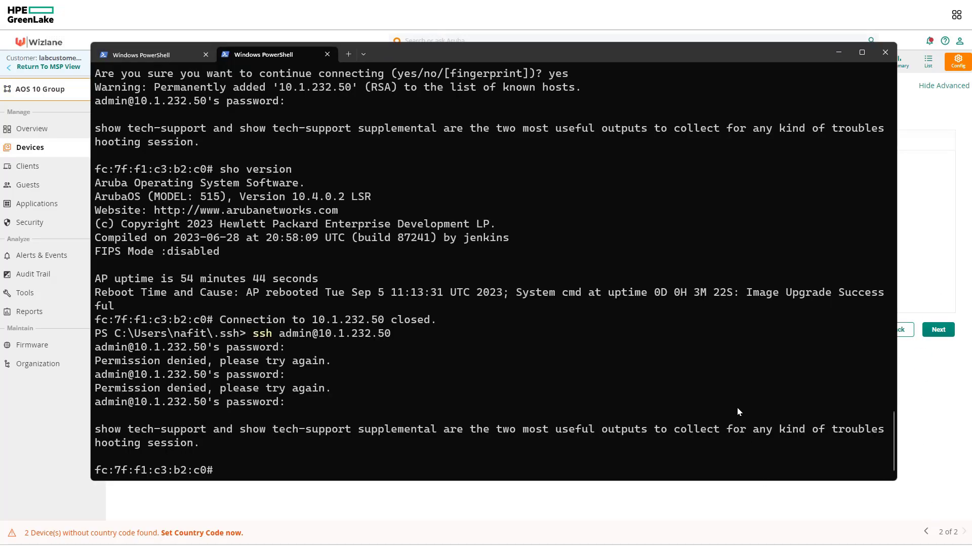
{"action": "type", "text": "show ata endpoint"}
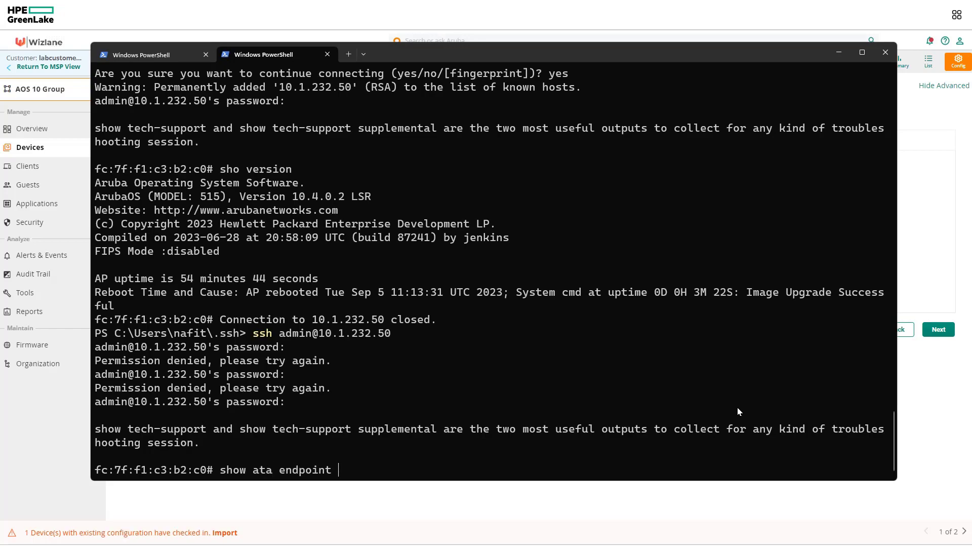
{"action": "key", "text": "Return"}
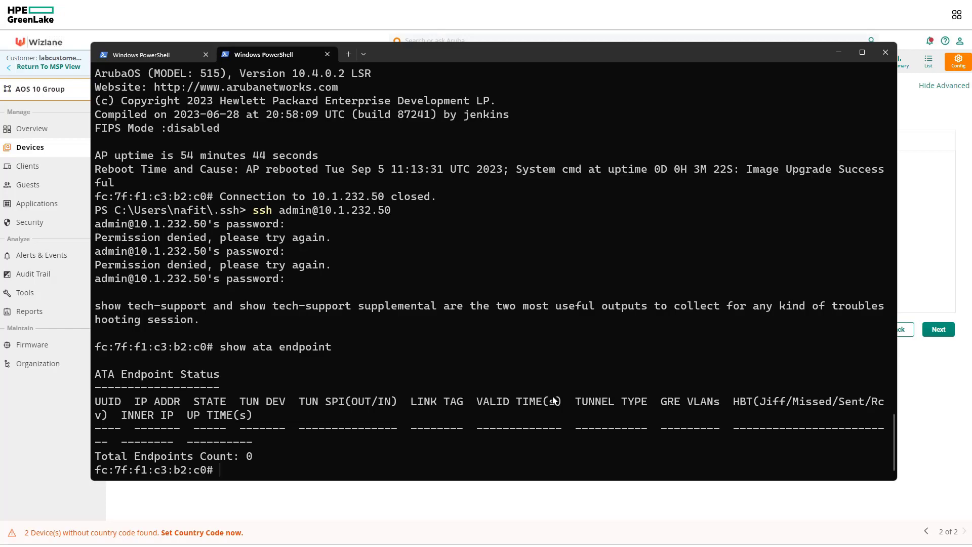
Set tunnel forwarding with campus-gw:auto_group_123 as the primary gateway cluster
{"action": "key", "text": "alt+Tab"}
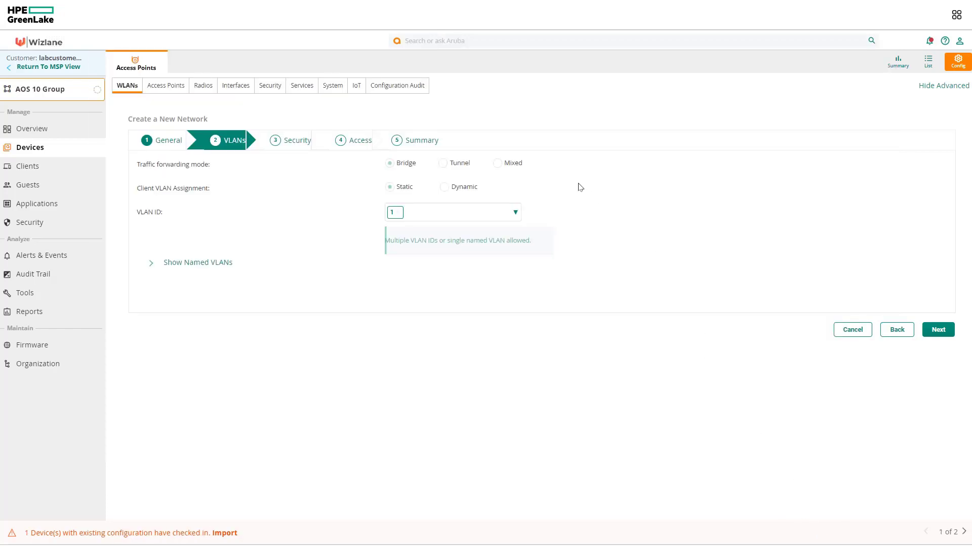
{"action": "left_click", "coordinate": [449, 167]}
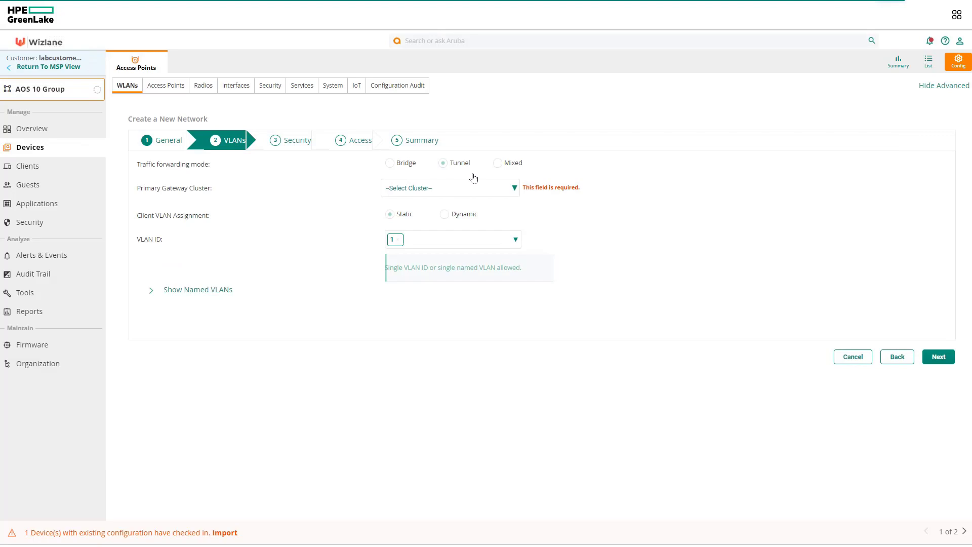
{"action": "left_click", "coordinate": [459, 188]}
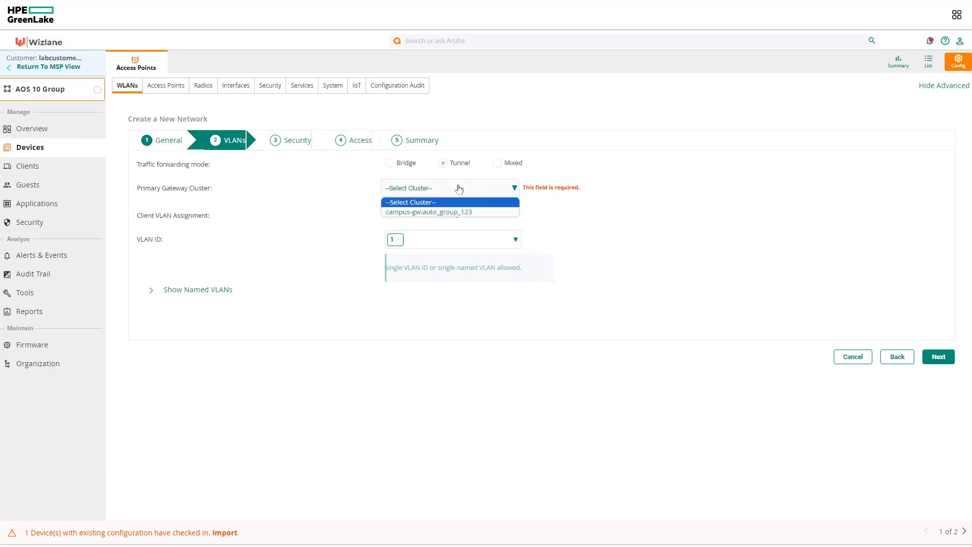
{"action": "left_click", "coordinate": [461, 213]}
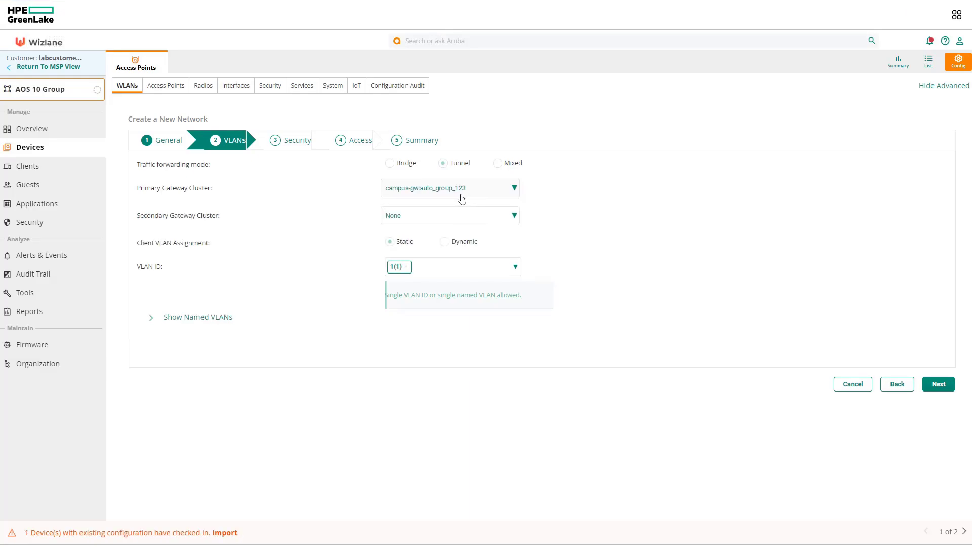
Check the VLAN ID choices, then reveal named VLANs showing v1121-mgmt on 1121
{"action": "left_click", "coordinate": [515, 268]}
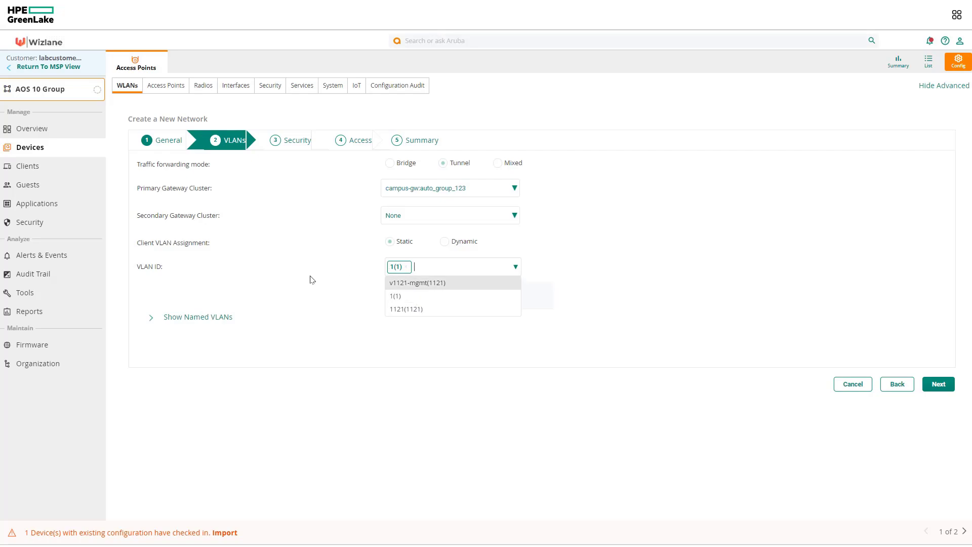
{"action": "left_click", "coordinate": [213, 284]}
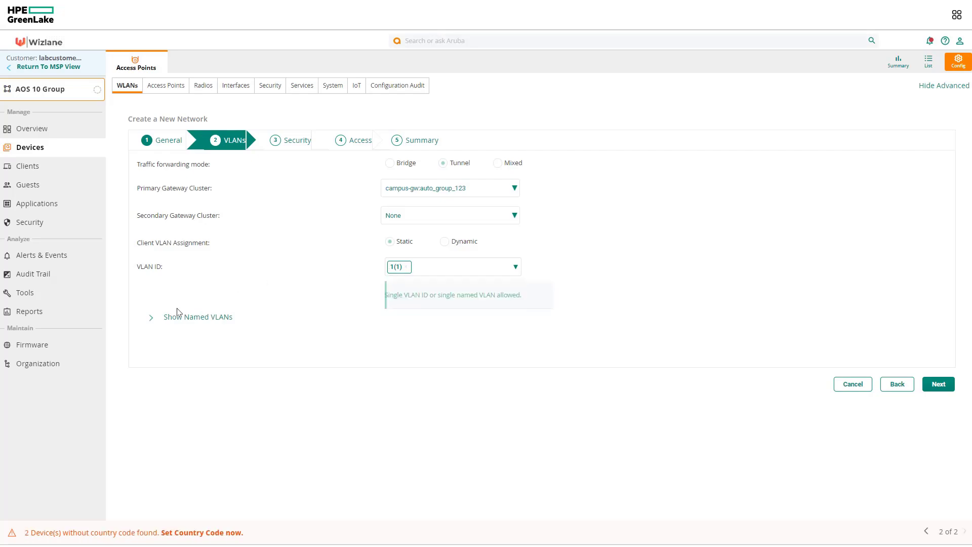
{"action": "left_click", "coordinate": [152, 320]}
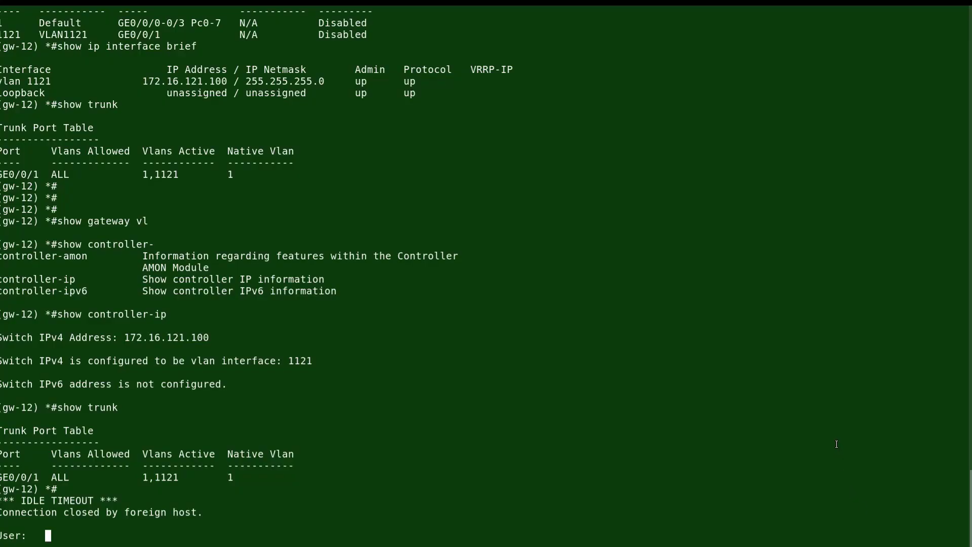
Log back into gw-12 as admin after the idle timeout and run show vlan
{"action": "type", "text": "admin"}
{"action": "key", "text": "Return"}
{"action": "key", "text": "Return"}
{"action": "type", "text": "admin"}
{"action": "key", "text": "Return"}
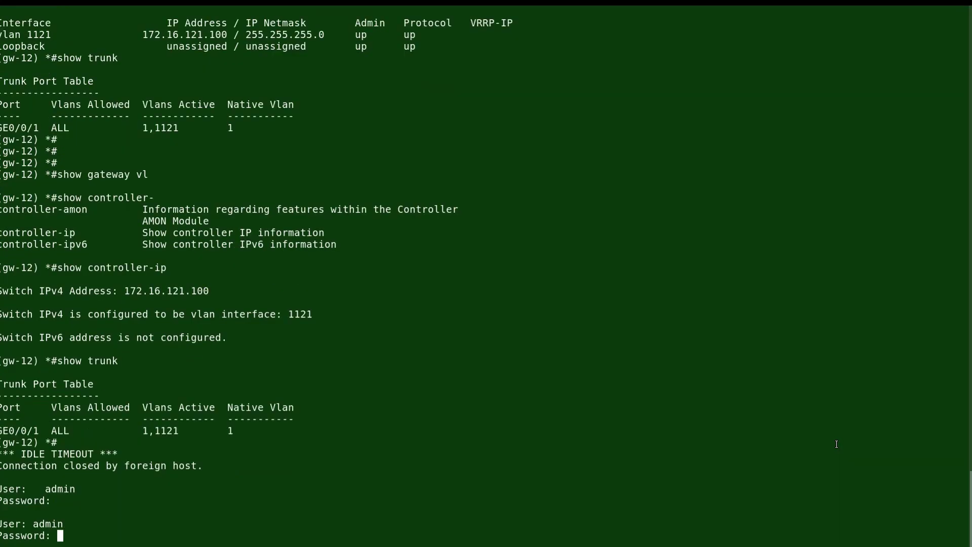
{"action": "key", "text": "Return"}
{"action": "type", "text": "show vlan"}
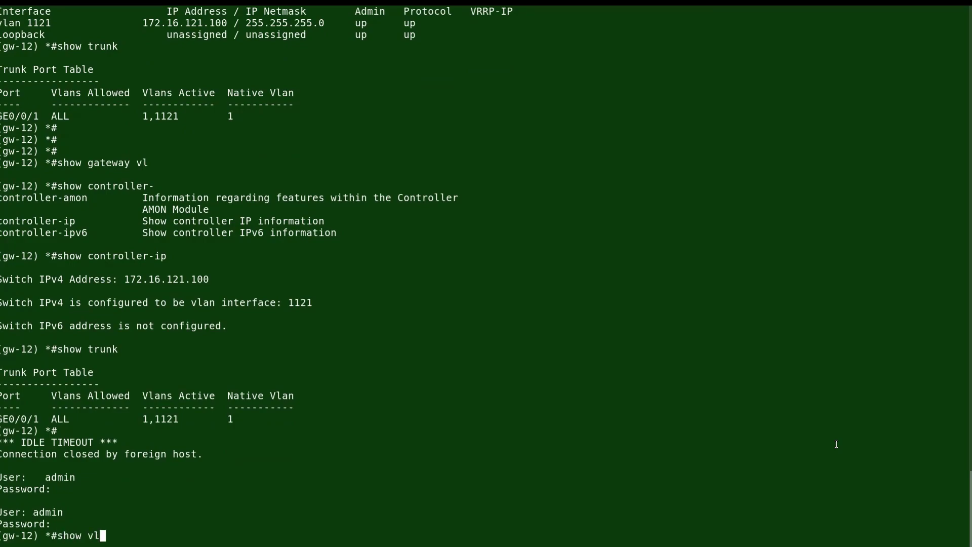
{"action": "key", "text": "Return"}
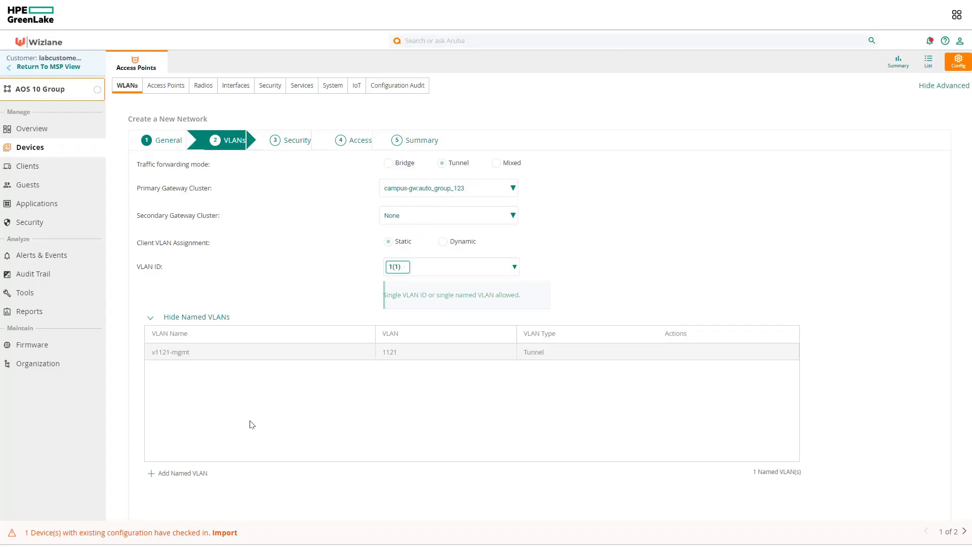
Create a named VLAN called employee with VLAN ID 33
{"action": "left_click", "coordinate": [171, 472]}
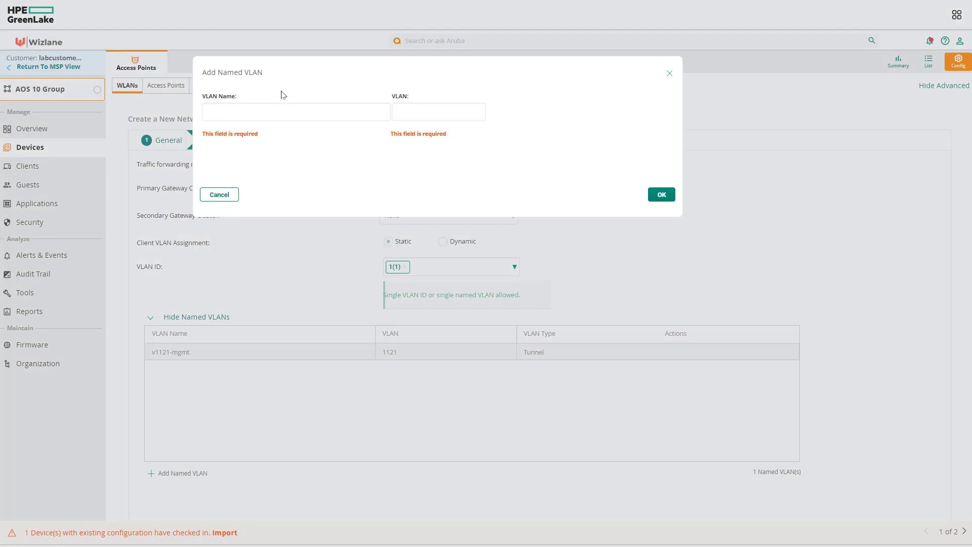
{"action": "left_click", "coordinate": [295, 109]}
{"action": "type", "text": "empo"}
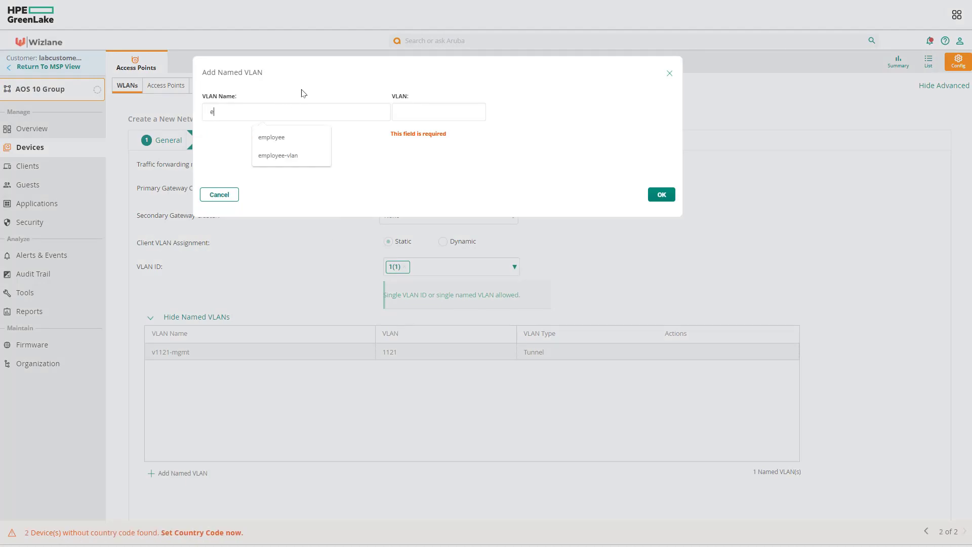
{"action": "key", "text": "BackSpace"}
{"action": "key", "text": "BackSpace"}
{"action": "key", "text": "BackSpace"}
{"action": "key", "text": "BackSpace"}
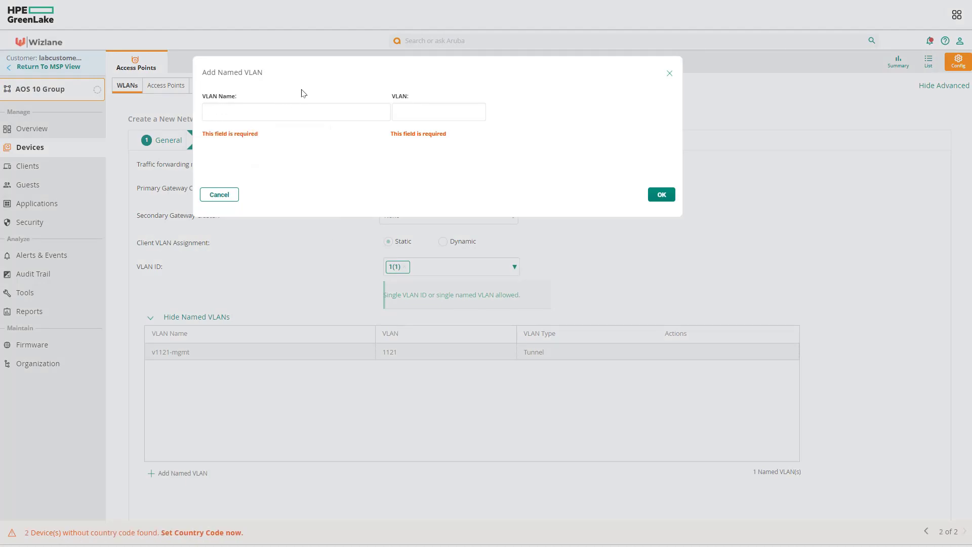
{"action": "type", "text": "employee"}
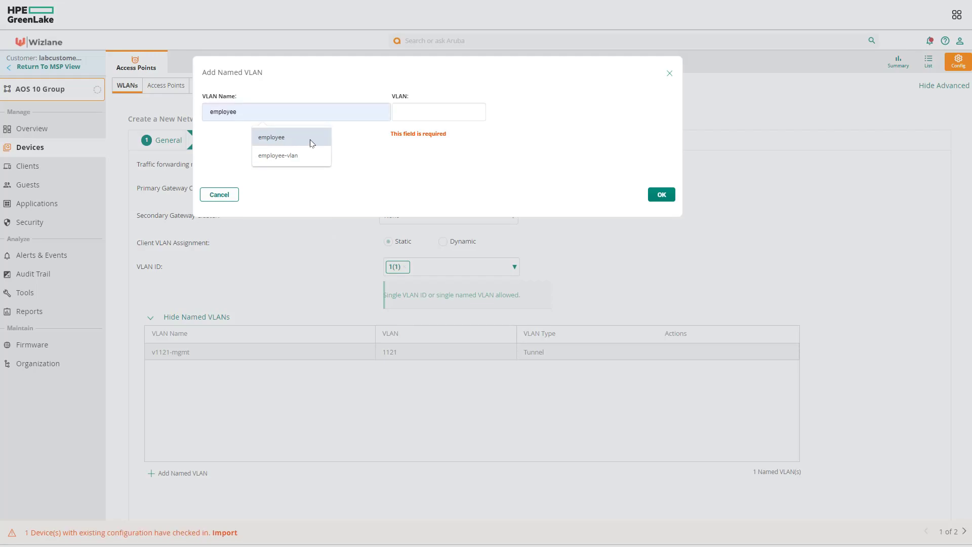
{"action": "left_click", "coordinate": [306, 138]}
{"action": "left_click", "coordinate": [460, 114]}
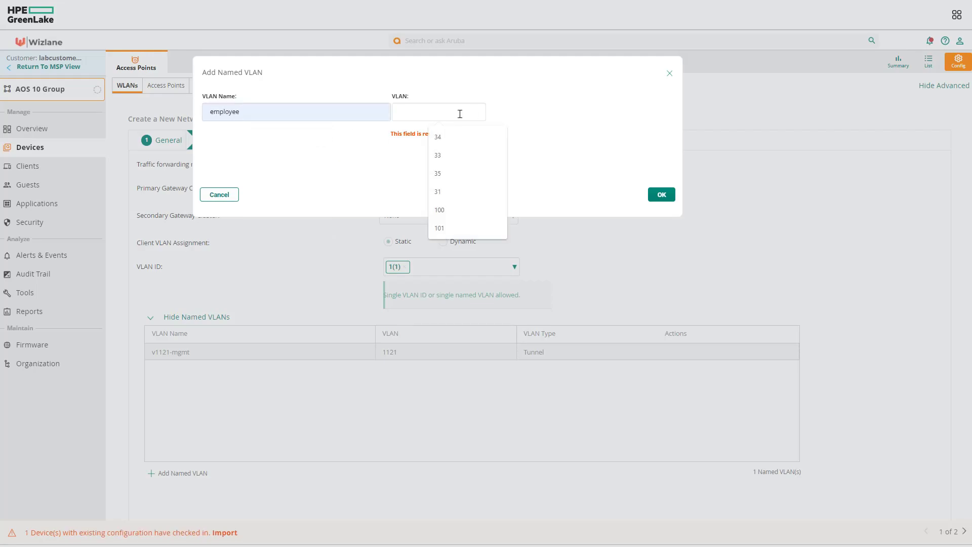
{"action": "type", "text": "33"}
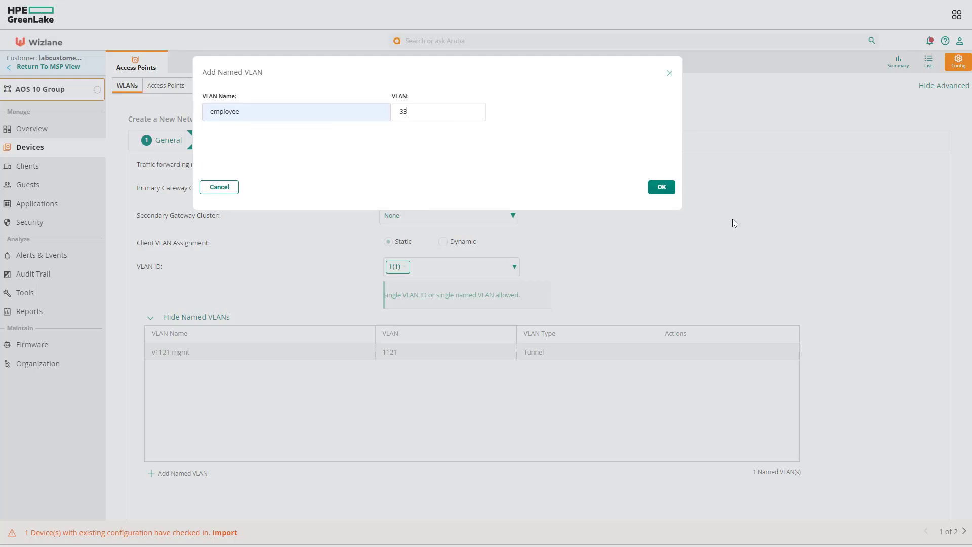
{"action": "left_click", "coordinate": [658, 189]}
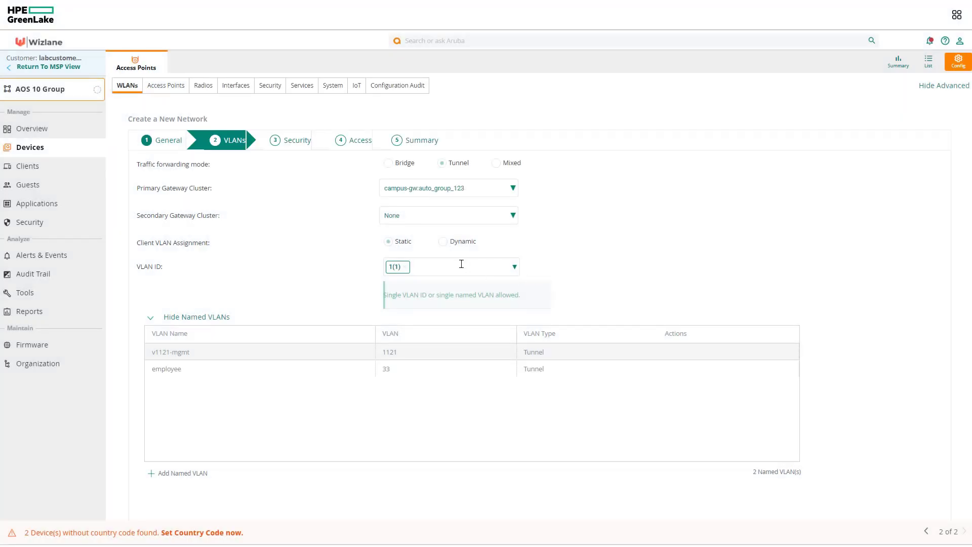
Assign employee(33) as the network's VLAN and continue to the Security step
{"action": "left_click", "coordinate": [514, 268]}
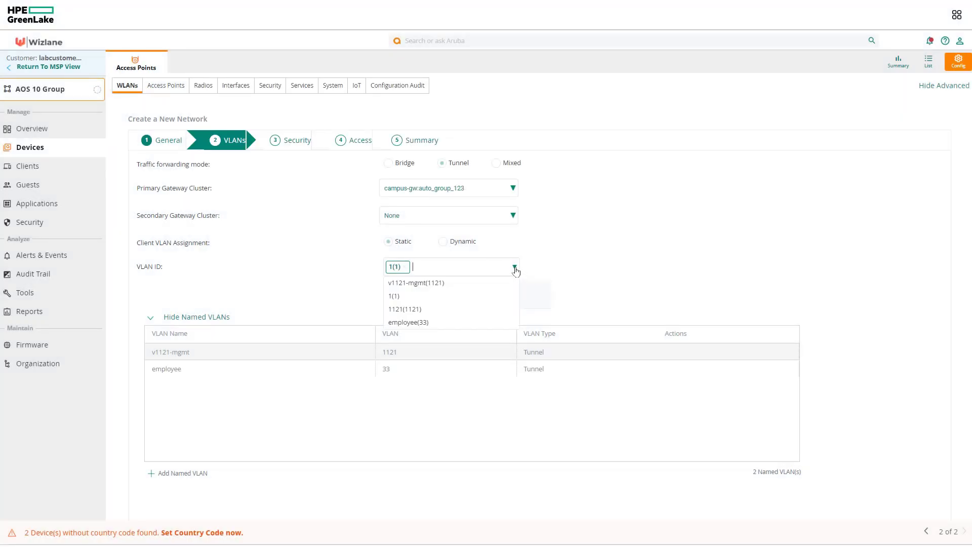
{"action": "left_click", "coordinate": [423, 323]}
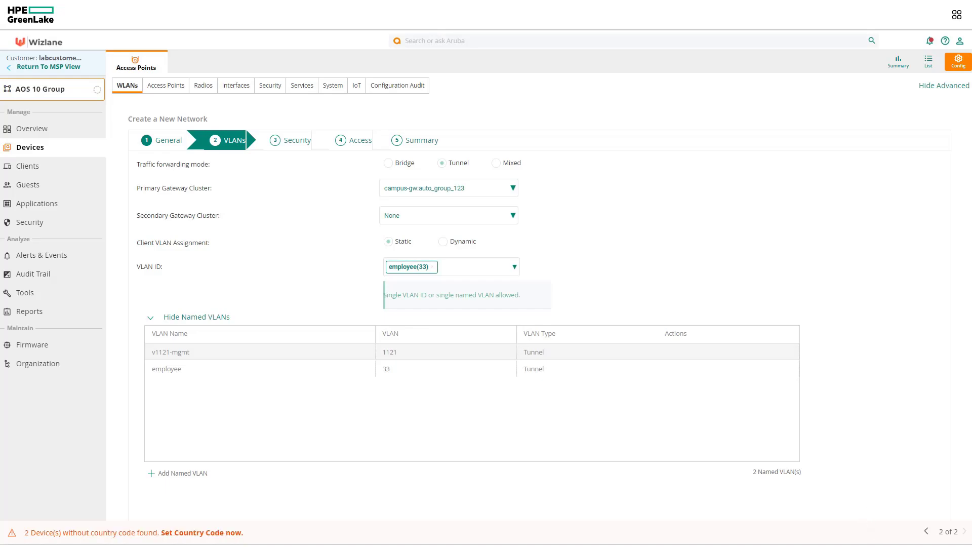
{"action": "scroll", "coordinate": [883, 407], "scroll_direction": "down", "scroll_amount": 2}
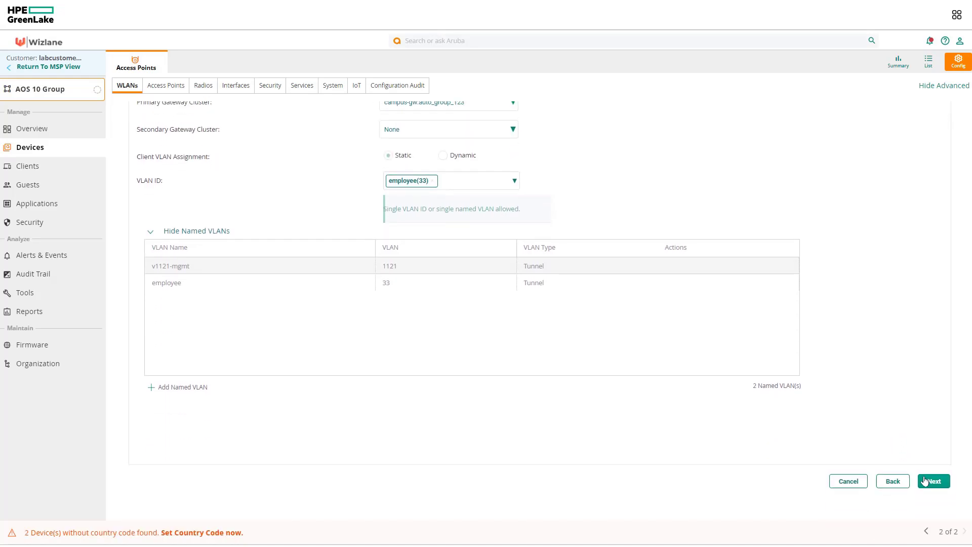
{"action": "left_click", "coordinate": [924, 481]}
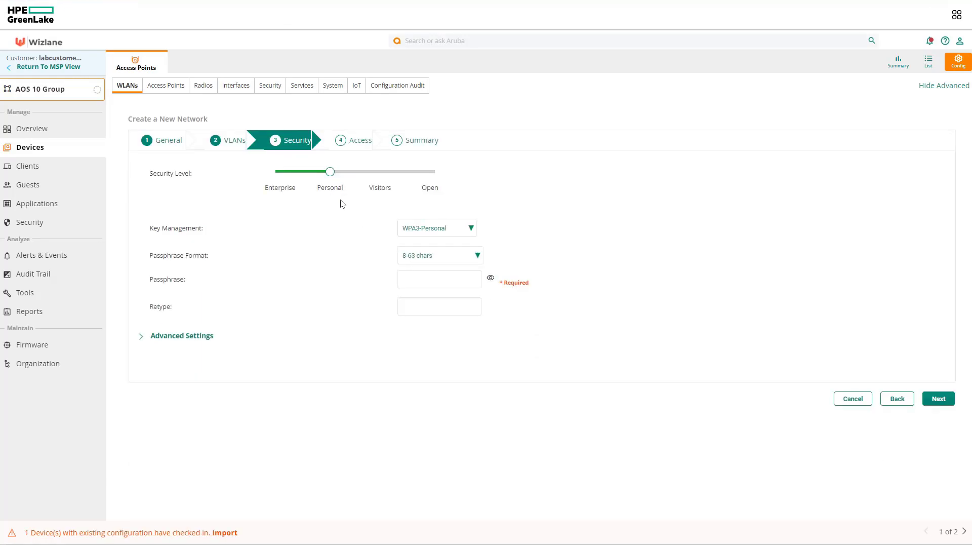
Set key management to WPA2-Personal and enter the network passphrase twice
{"action": "left_click", "coordinate": [416, 230]}
{"action": "left_click", "coordinate": [421, 242]}
{"action": "left_click", "coordinate": [435, 279]}
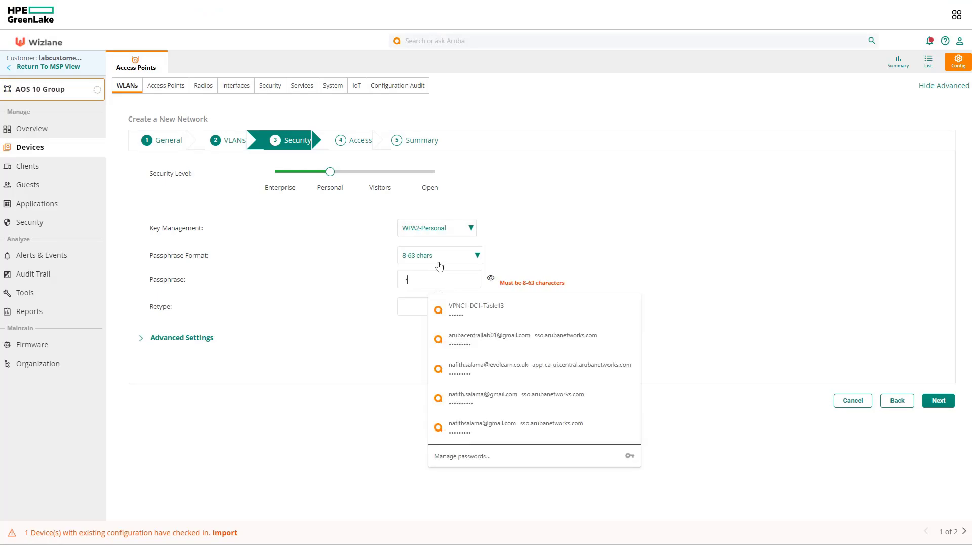
{"action": "type", "text": "aruba1234"}
{"action": "key", "text": "Tab"}
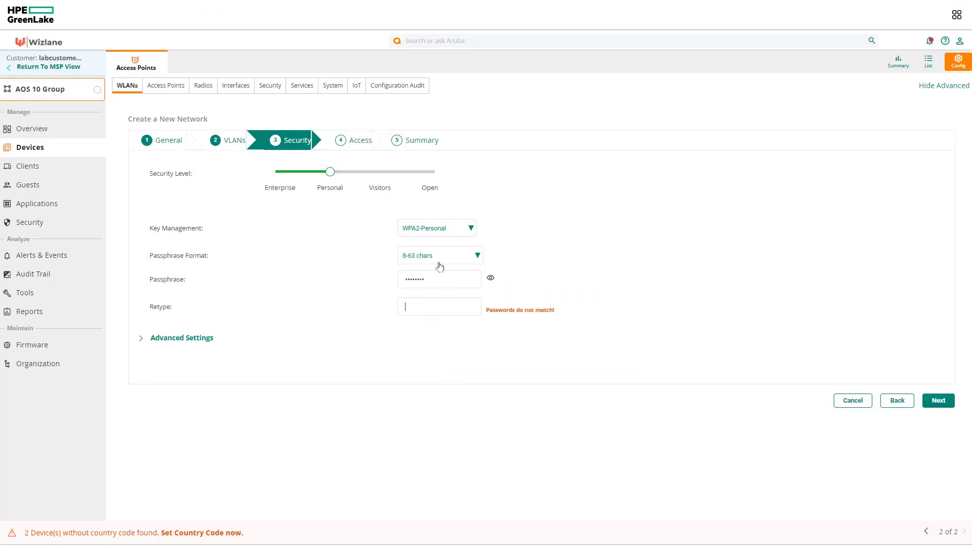
{"action": "type", "text": "aruba1234"}
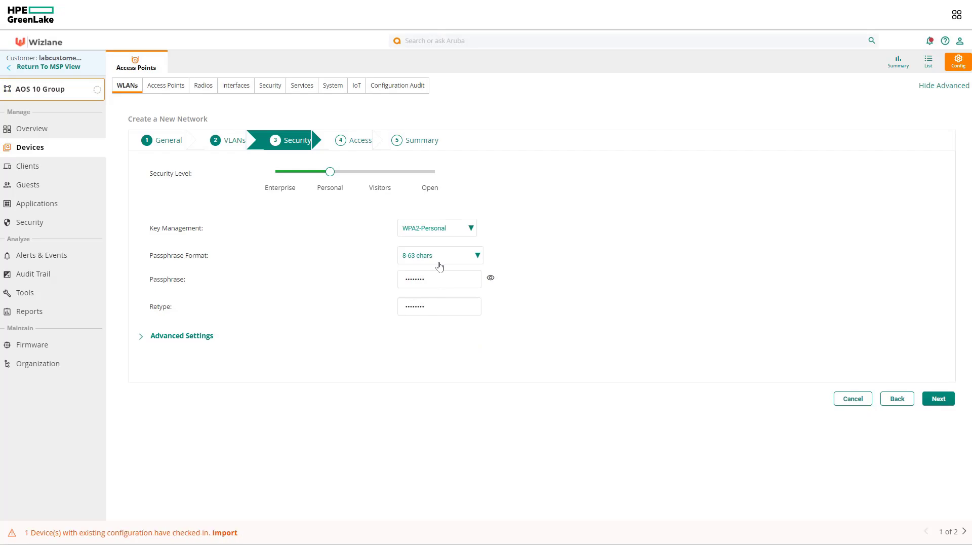
Pass the access rules and summary steps, finish tunnel-psk, and dismiss the success dialog
{"action": "left_click", "coordinate": [938, 398]}
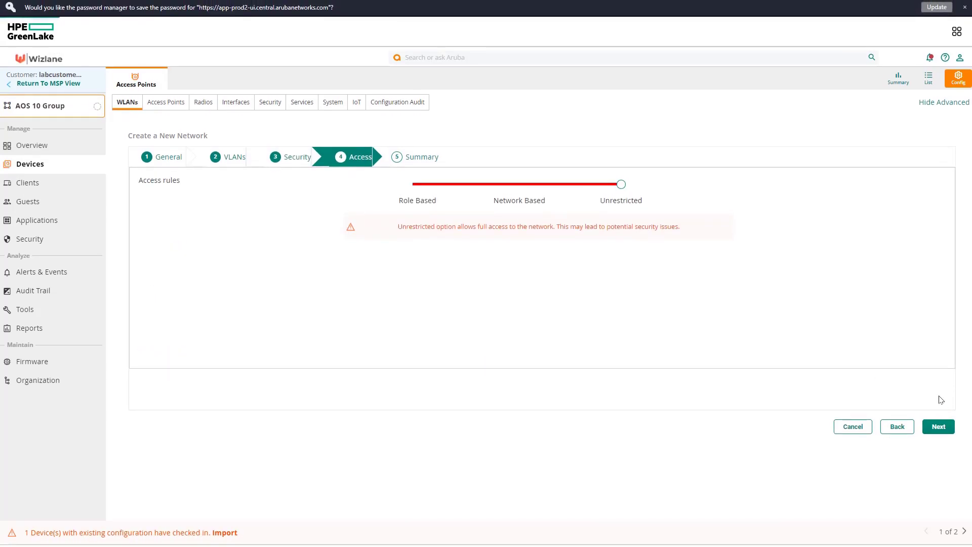
{"action": "left_click", "coordinate": [938, 427]}
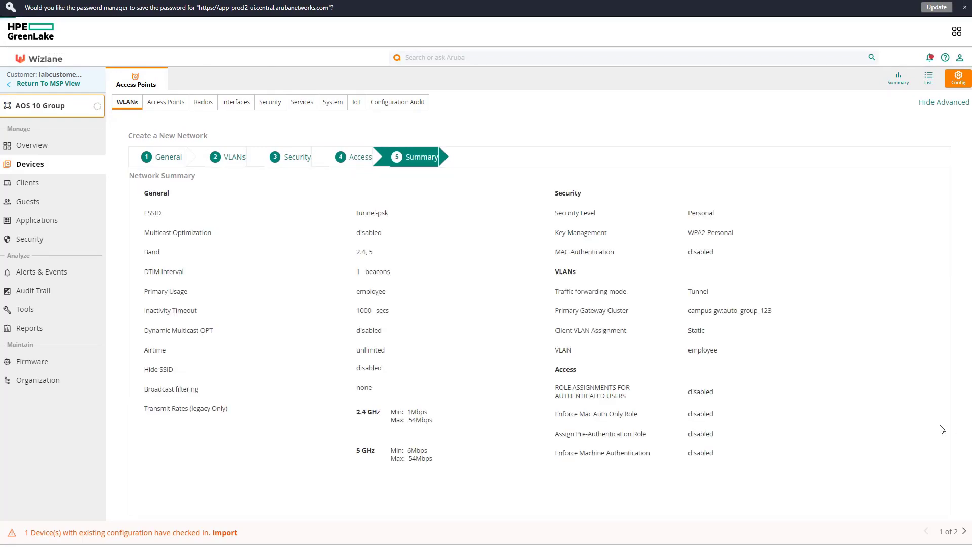
{"action": "scroll", "coordinate": [930, 493], "scroll_direction": "down", "scroll_amount": 1}
{"action": "left_click", "coordinate": [930, 485]}
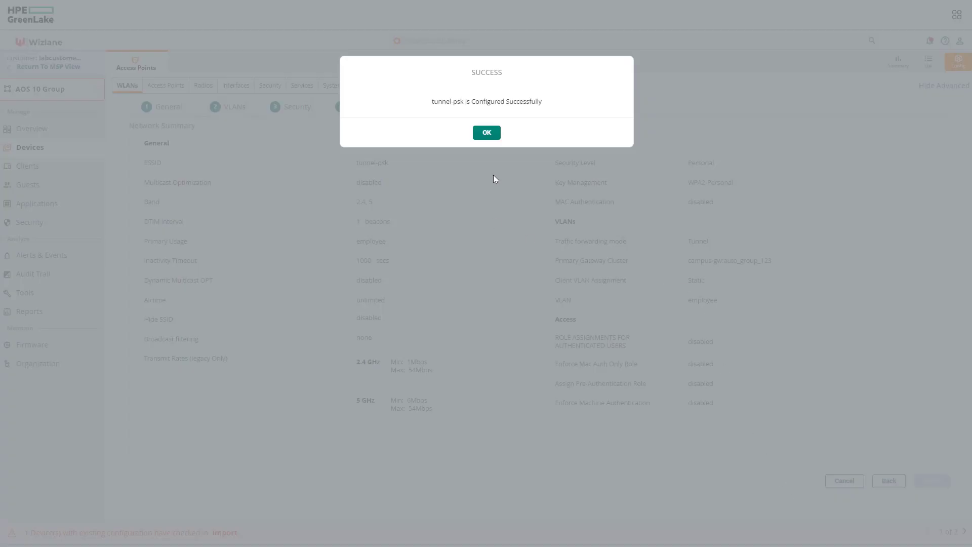
{"action": "left_click", "coordinate": [486, 132]}
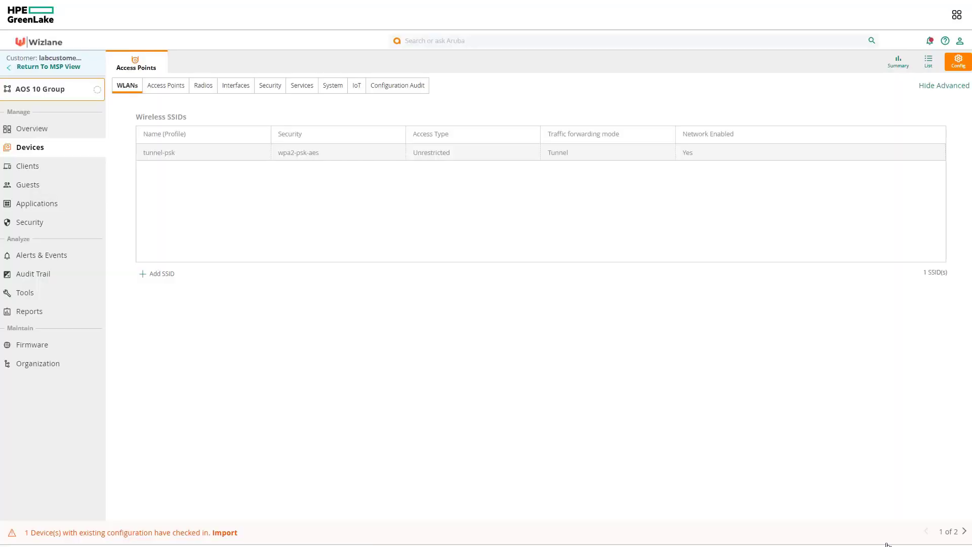
Review the tunnel-psk profile change details in Audit Trail, then select the cluster mapping entry
{"action": "left_click", "coordinate": [26, 274]}
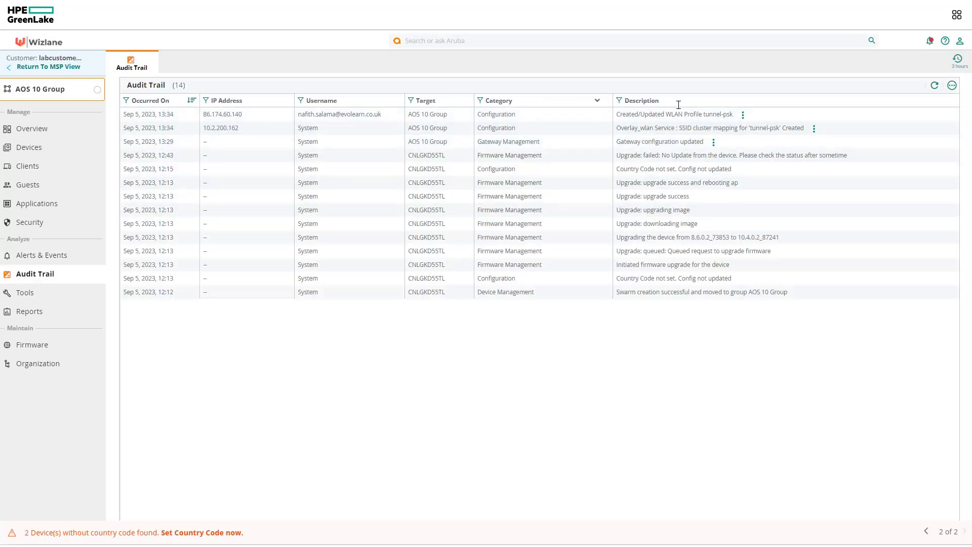
{"action": "left_click", "coordinate": [740, 118]}
{"action": "scroll", "coordinate": [391, 122], "scroll_direction": "down", "scroll_amount": 5}
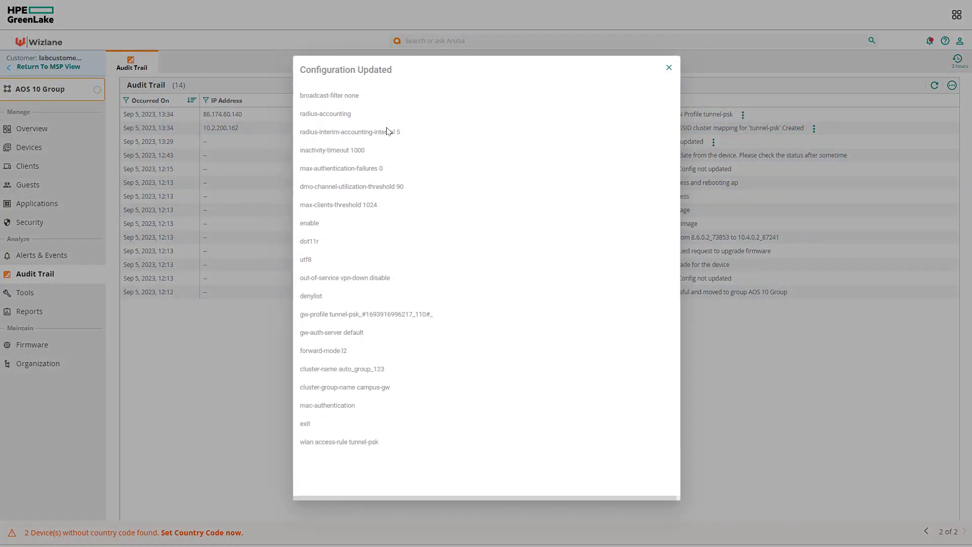
{"action": "scroll", "coordinate": [387, 133], "scroll_direction": "down", "scroll_amount": 4}
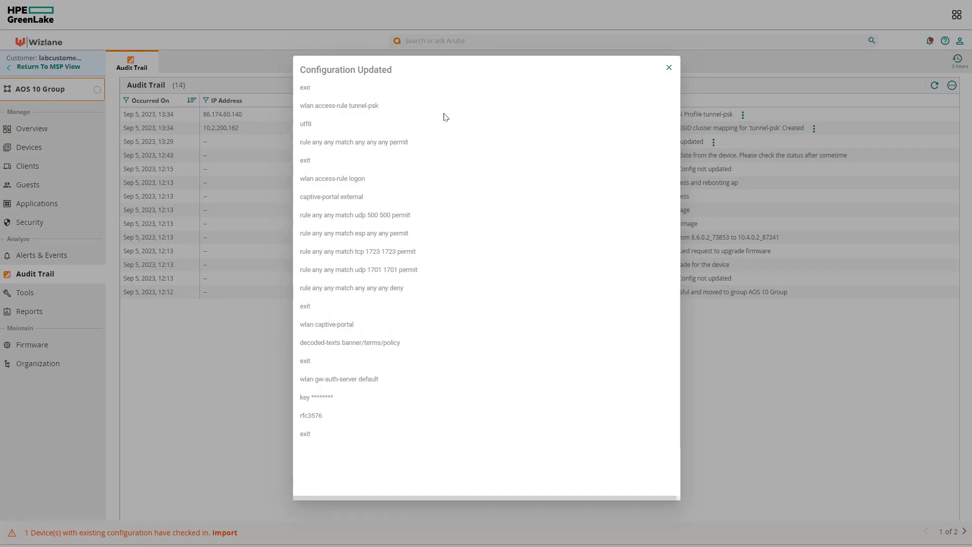
{"action": "left_click", "coordinate": [669, 68]}
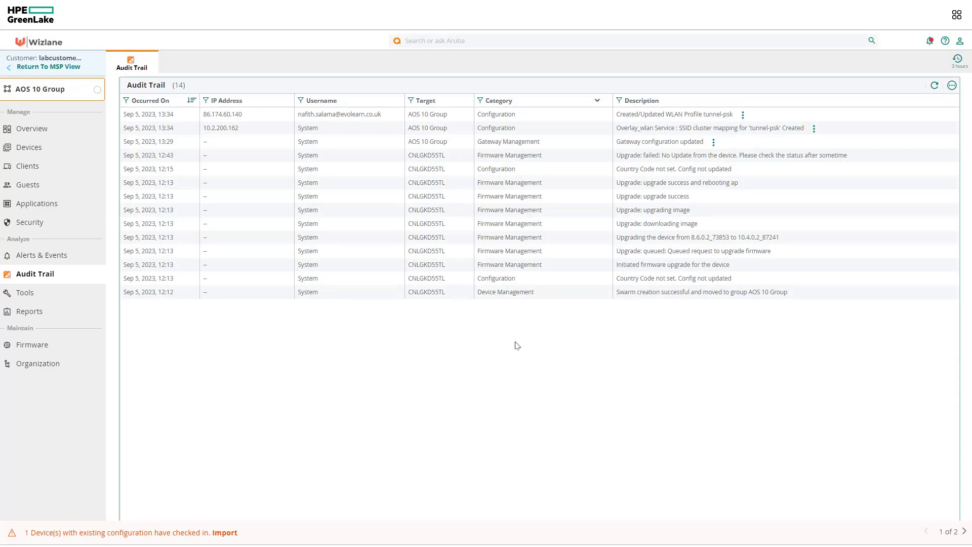
{"action": "left_click", "coordinate": [625, 132]}
{"action": "key", "text": "alt+Tab"}
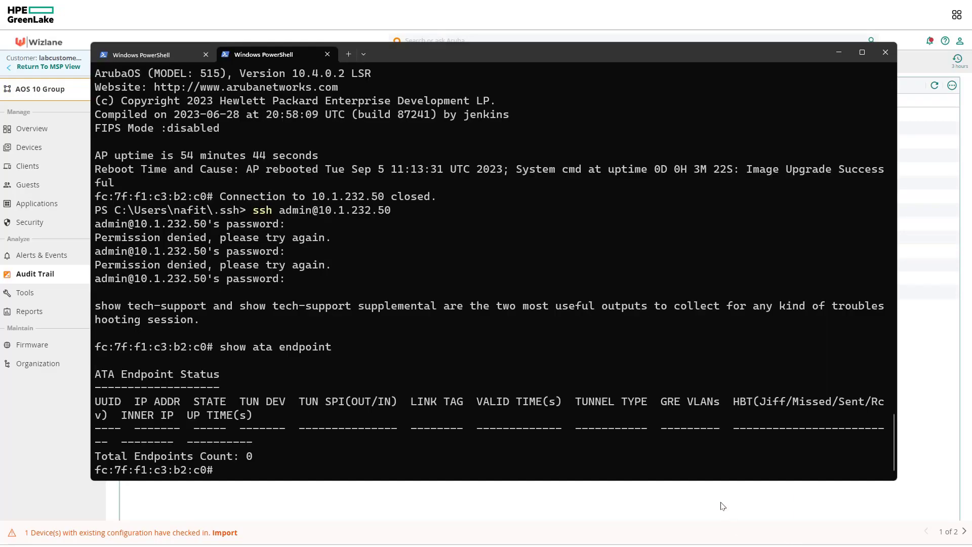
{"action": "key", "text": "Up"}
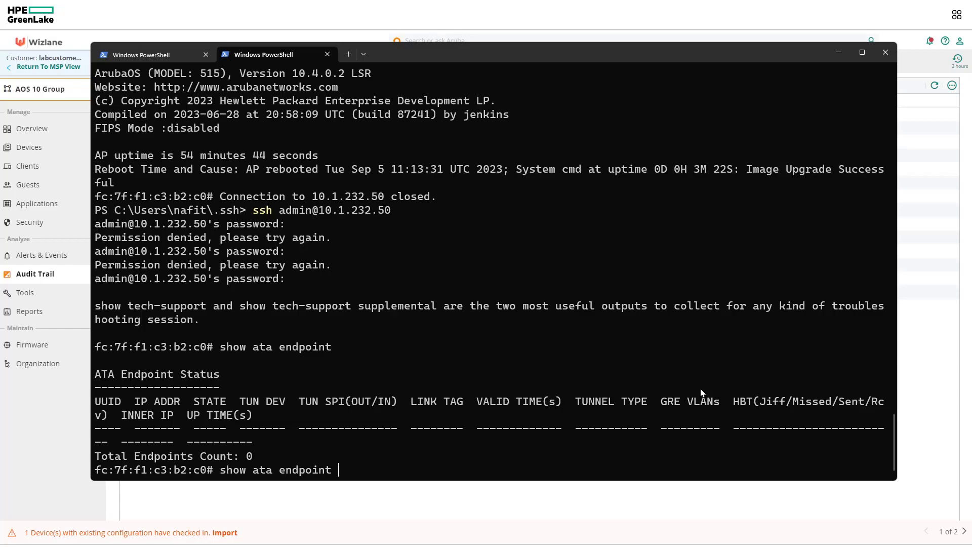
{"action": "key", "text": "Return"}
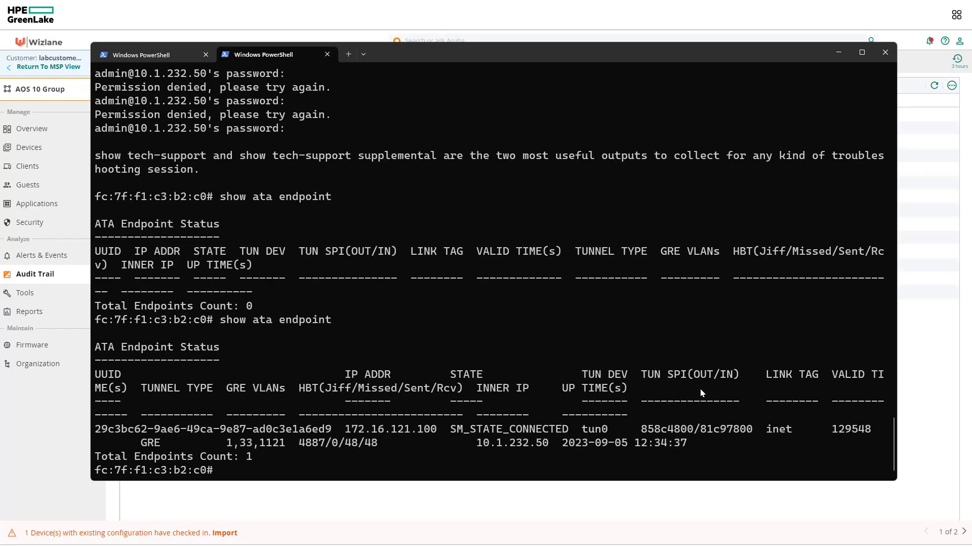
{"action": "left_click_drag", "start_coordinate": [569, 430], "coordinate": [509, 438]}
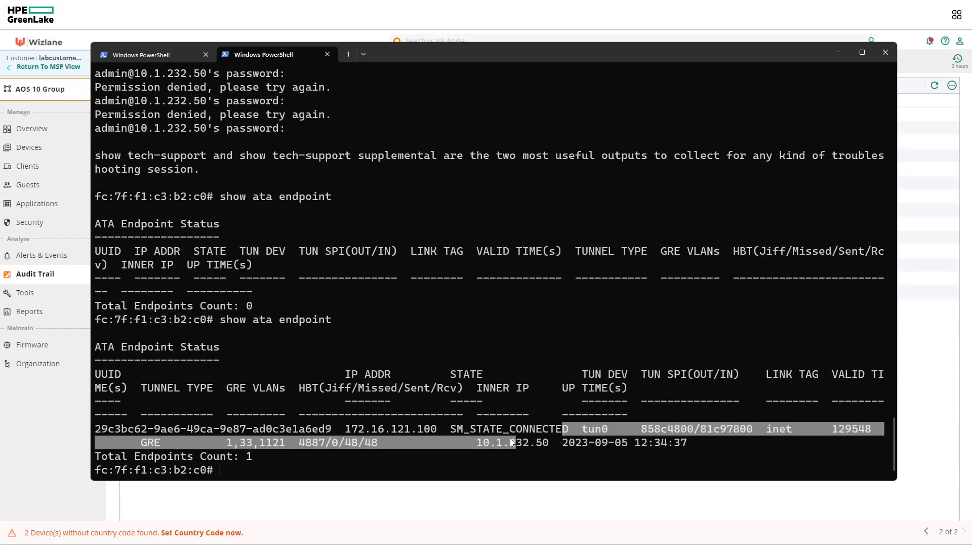
{"action": "key", "text": "ctrl+c"}
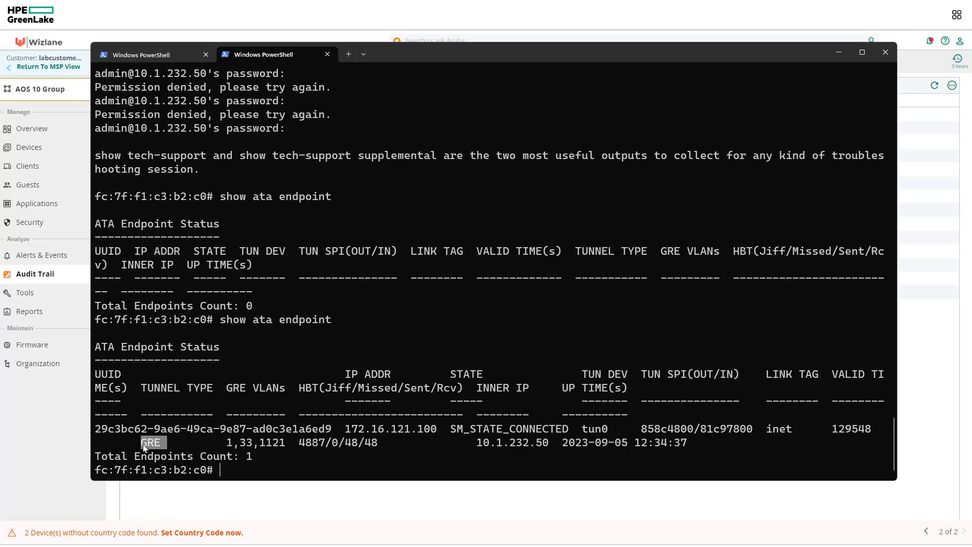
{"action": "mouse_move", "coordinate": [242, 444]}
{"action": "left_mouse_down"}
{"action": "mouse_move", "coordinate": [265, 444]}
{"action": "mouse_move", "coordinate": [256, 445]}
{"action": "left_mouse_up"}
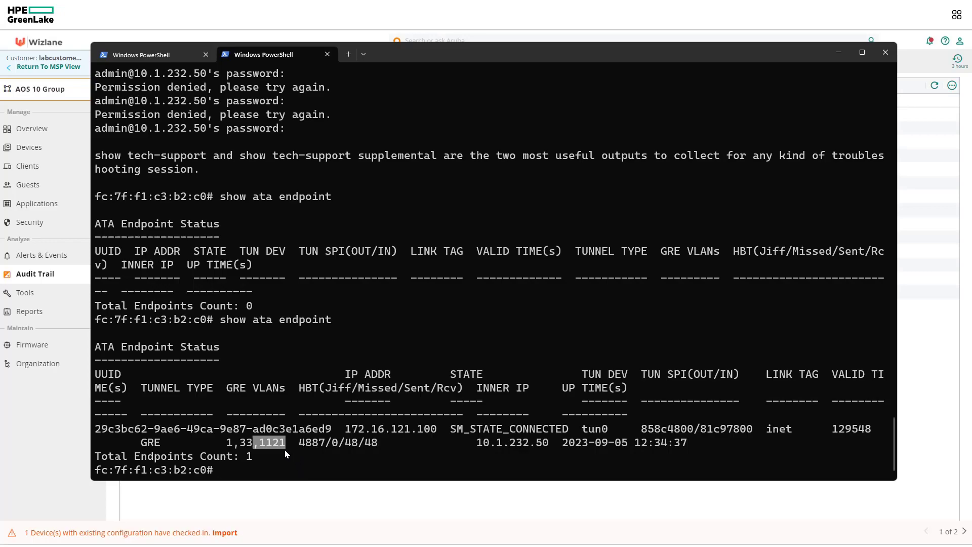
{"action": "left_click_drag", "start_coordinate": [614, 429], "coordinate": [598, 434]}
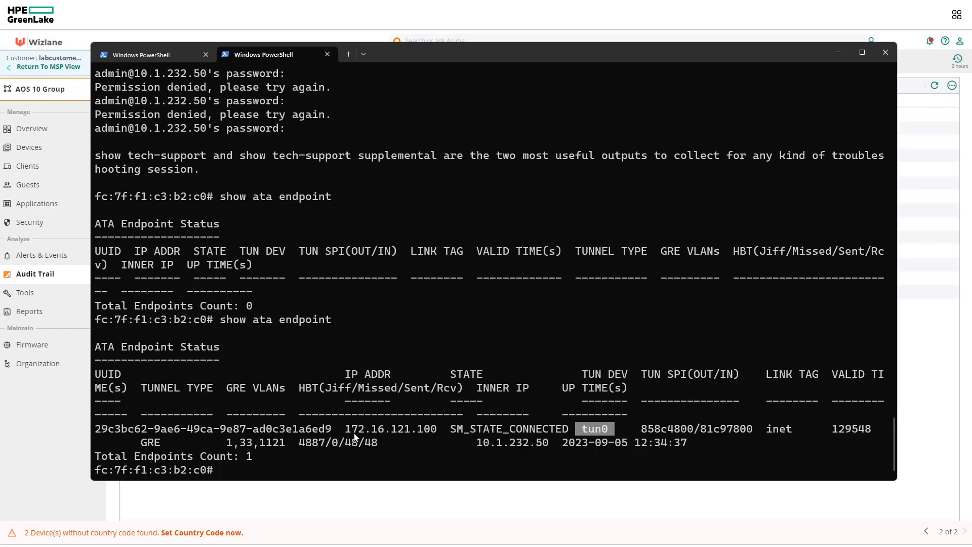
{"action": "left_click_drag", "start_coordinate": [346, 429], "coordinate": [418, 434]}
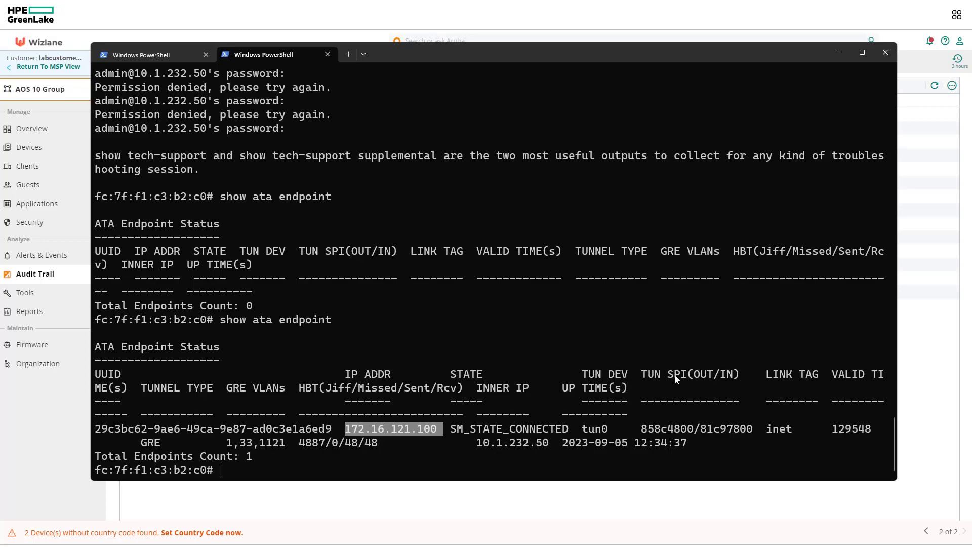
{"action": "key", "text": "ctrl+c"}
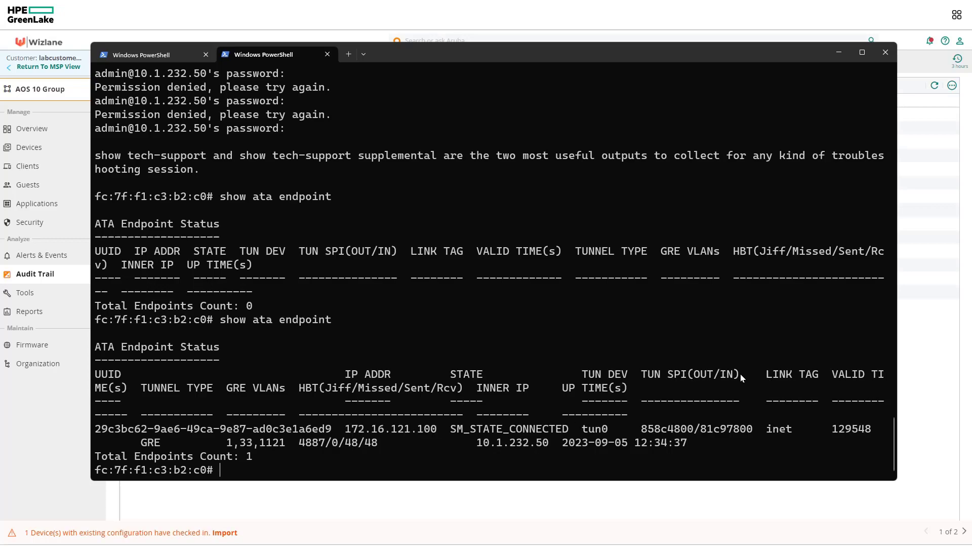
{"action": "left_click_drag", "start_coordinate": [731, 376], "coordinate": [695, 379]}
{"action": "left_click_drag", "start_coordinate": [752, 430], "coordinate": [659, 433]}
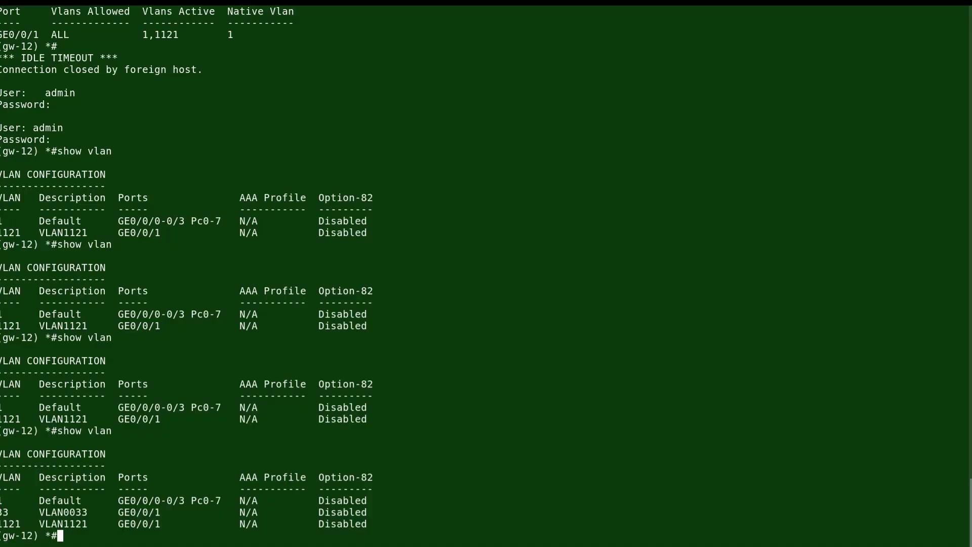
Run show crypto ipsec sa on gw-12 and highlight SPI 858c4800 of the 10.1.232.50 tunnel
{"action": "left_click_drag", "start_coordinate": [1, 512], "coordinate": [136, 512]}
{"action": "left_click", "coordinate": [195, 538]}
{"action": "type", "text": "show crypto ipsec sa"}
{"action": "key", "text": "Return"}
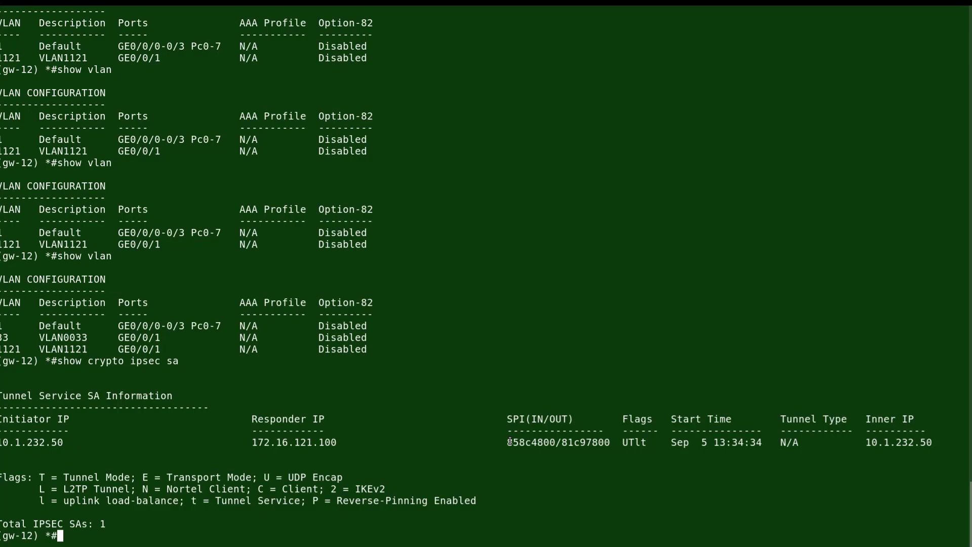
{"action": "left_click_drag", "start_coordinate": [509, 440], "coordinate": [562, 442]}
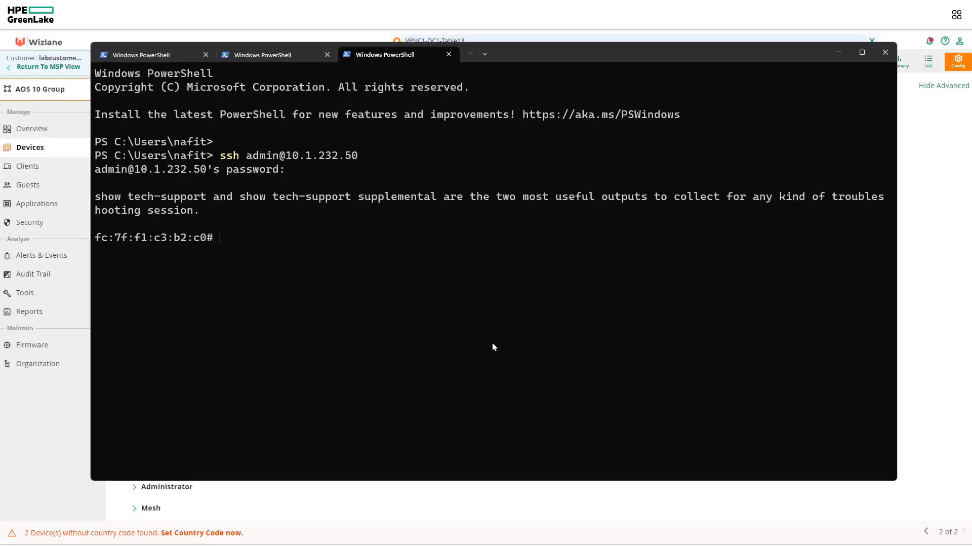
Run show network on the AP to confirm tunnel-psk is enabled on VLAN employee
{"action": "type", "text": "show network"}
{"action": "key", "text": "Return"}
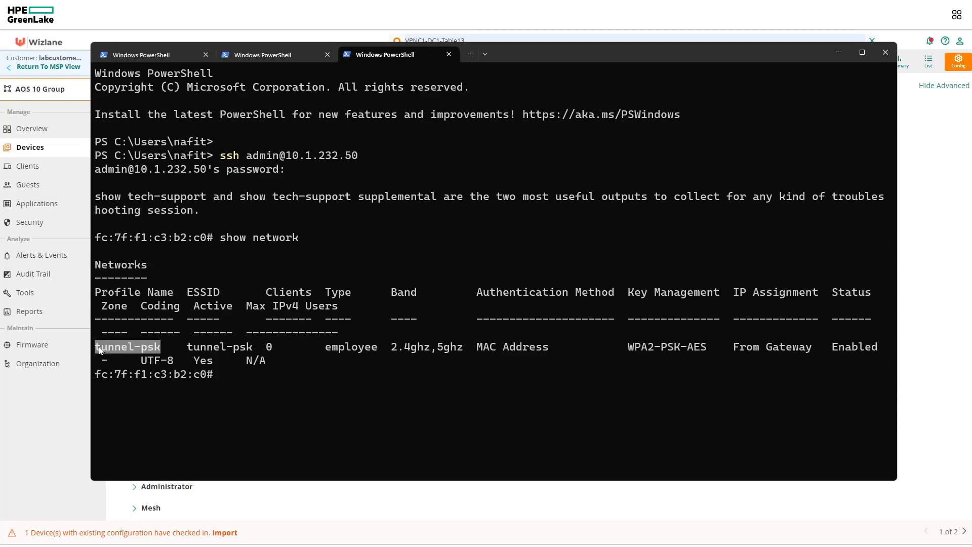
{"action": "key", "text": "ctrl+c"}
Run show ata endpoint and check the connected GRE tunnel to gateway 172.16.121.100 (inner IP 10.1.232.50)
{"action": "type", "text": "show"}
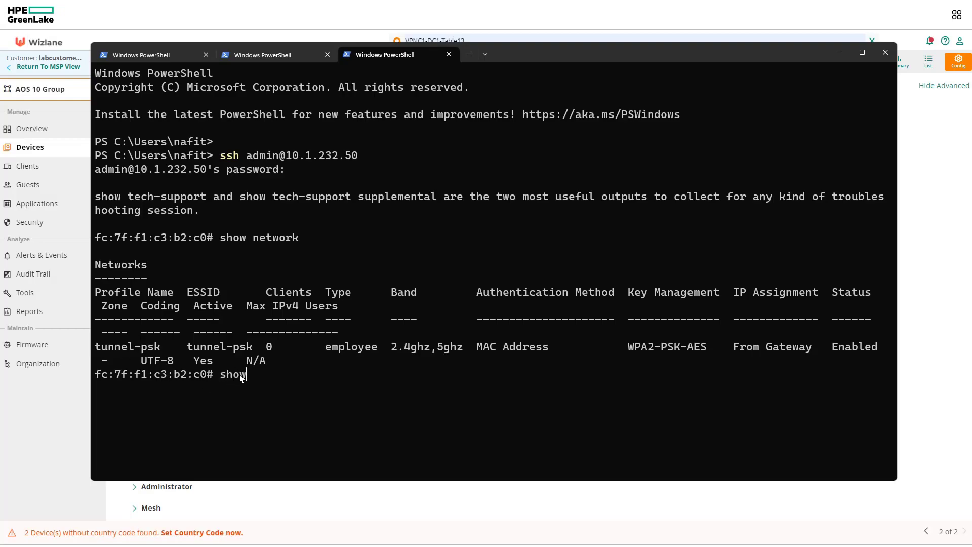
{"action": "type", "text": " ata endpoint"}
{"action": "key", "text": "Return"}
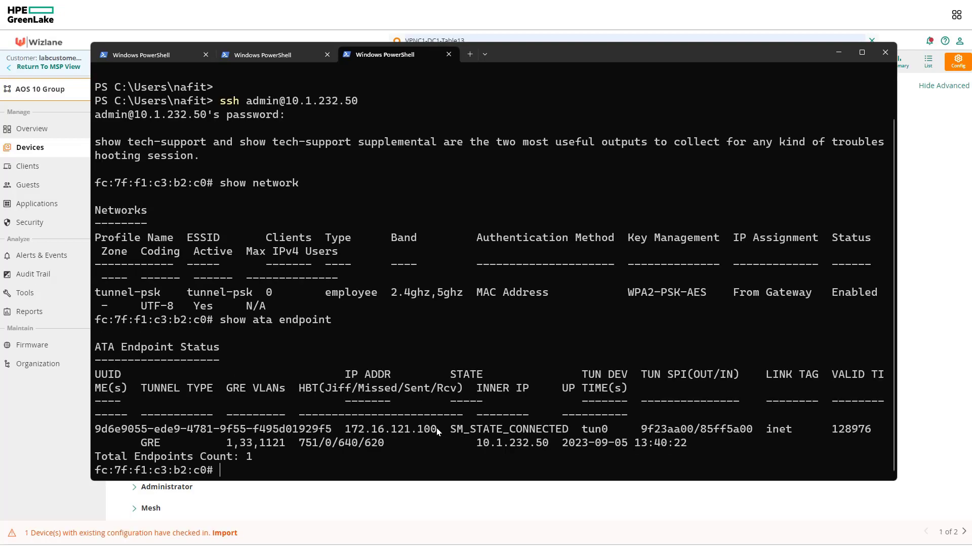
{"action": "left_click_drag", "start_coordinate": [436, 427], "coordinate": [346, 436]}
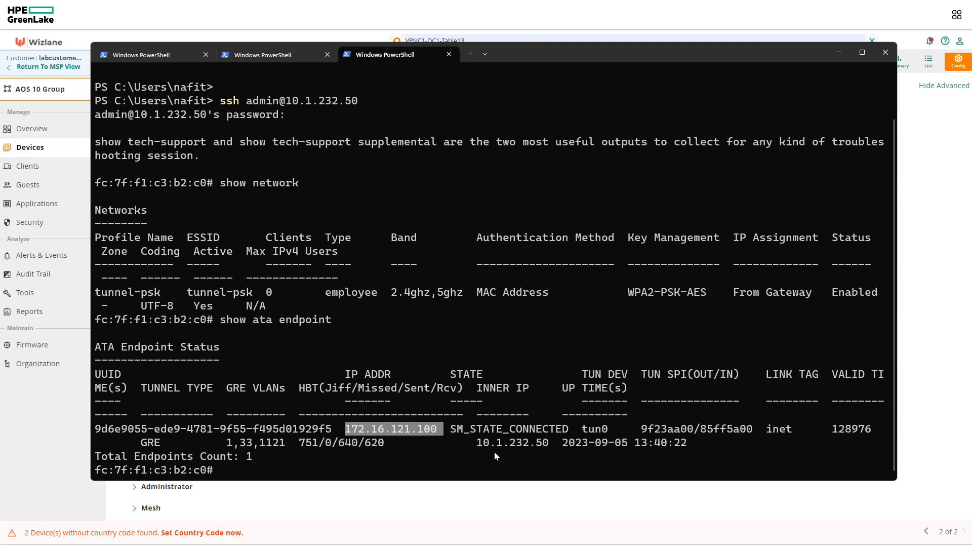
{"action": "left_click_drag", "start_coordinate": [555, 441], "coordinate": [504, 439]}
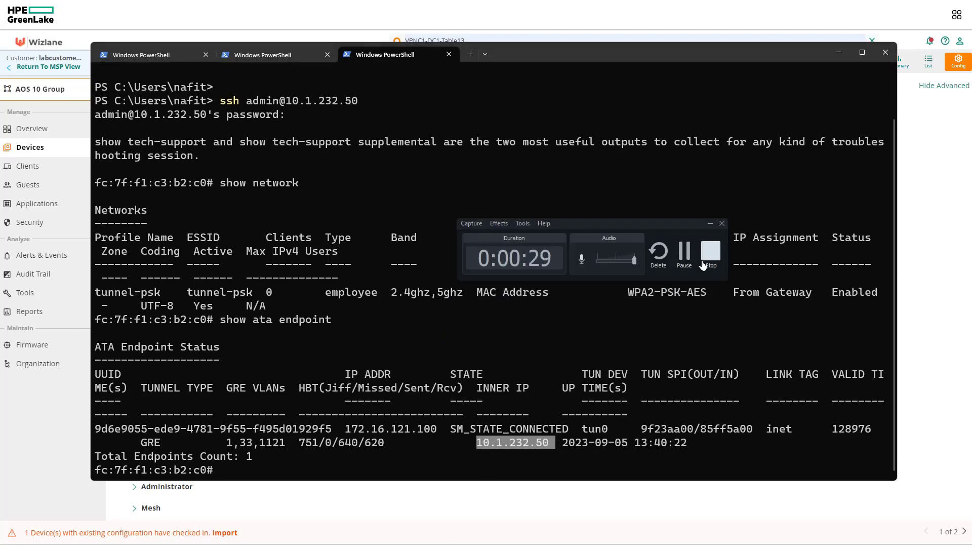
{"action": "left_click", "coordinate": [704, 262]}
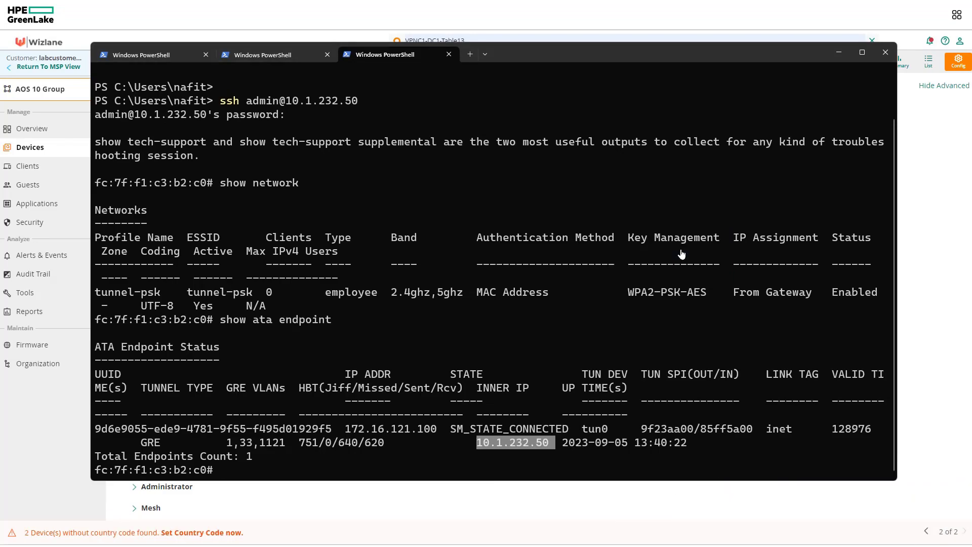
{"action": "left_click", "coordinate": [418, 175]}
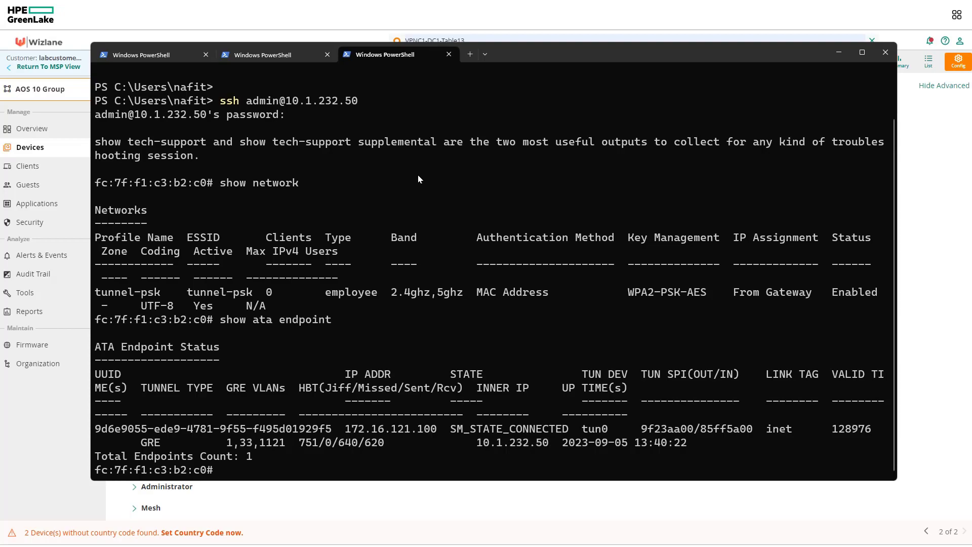
Join the laptop to the tunnel-psk Wi-Fi with its security key, allowing the PC to be discoverable
{"action": "type", "text": "show a"}
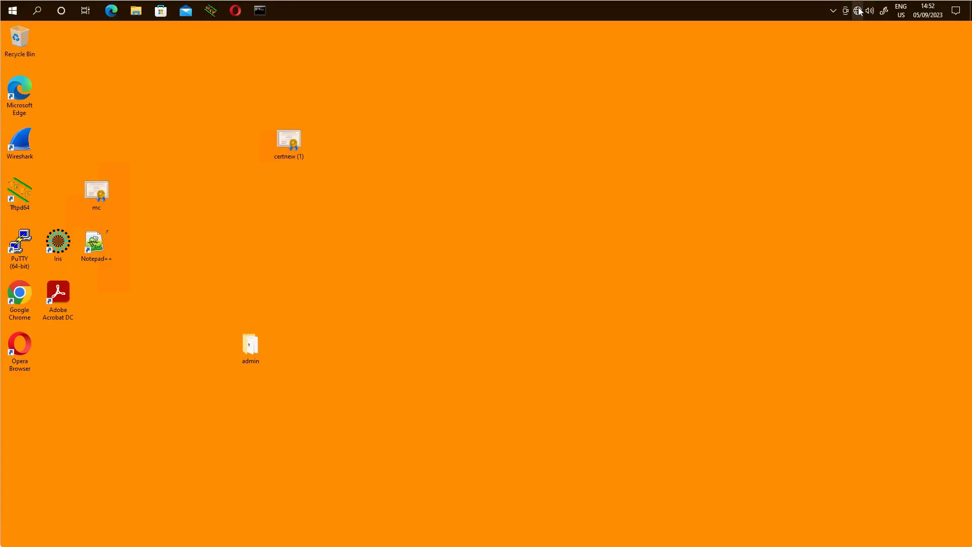
{"action": "left_click", "coordinate": [858, 10]}
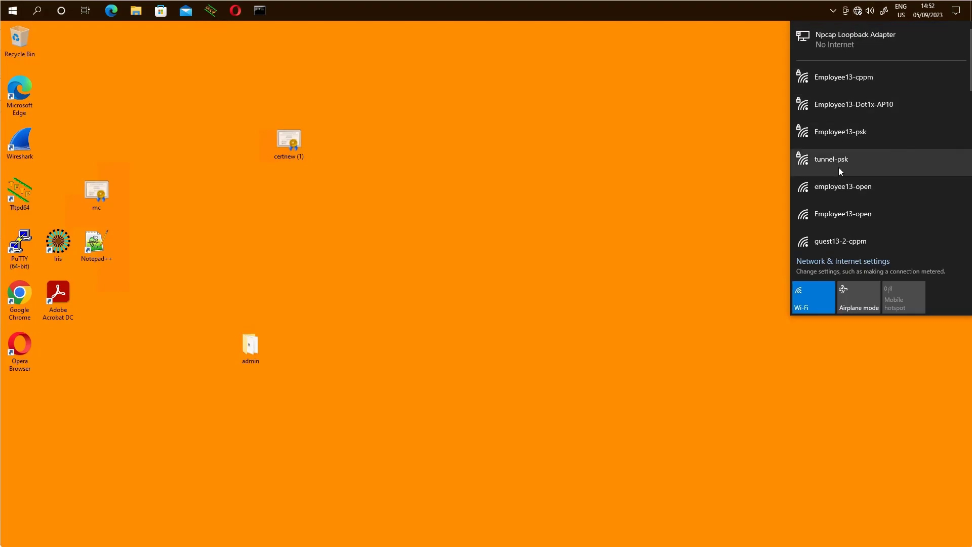
{"action": "left_click", "coordinate": [838, 167]}
{"action": "left_click", "coordinate": [929, 202]}
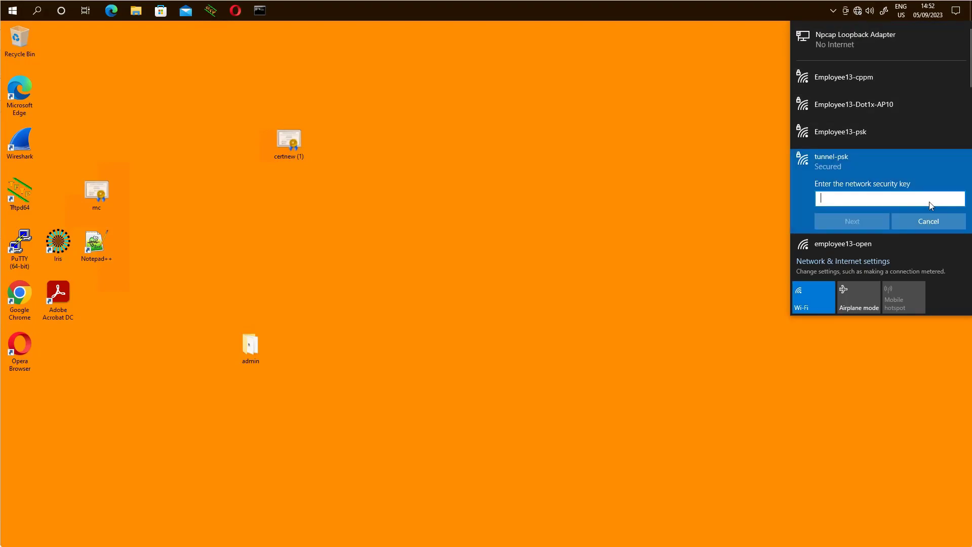
{"action": "type", "text": "•••••••"}
{"action": "key", "text": "Return"}
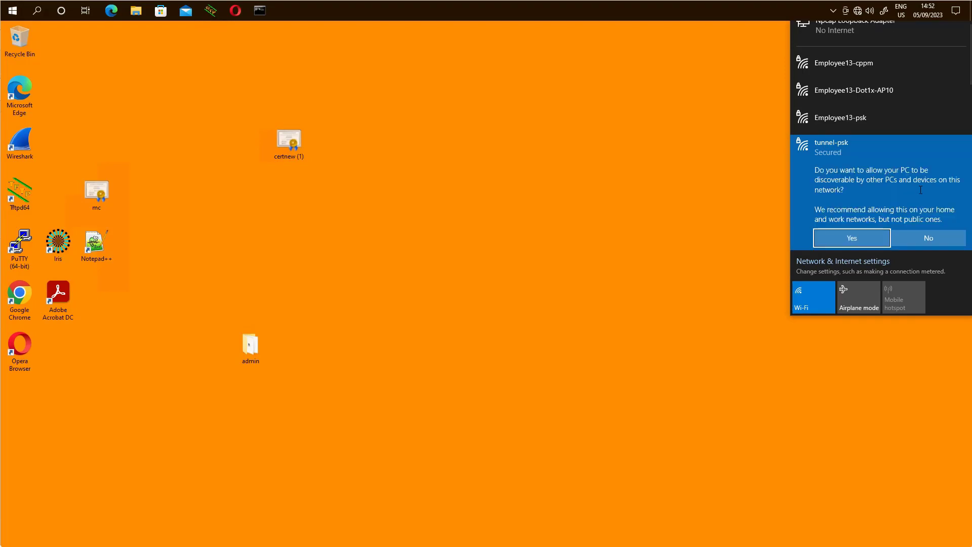
{"action": "left_click", "coordinate": [852, 238]}
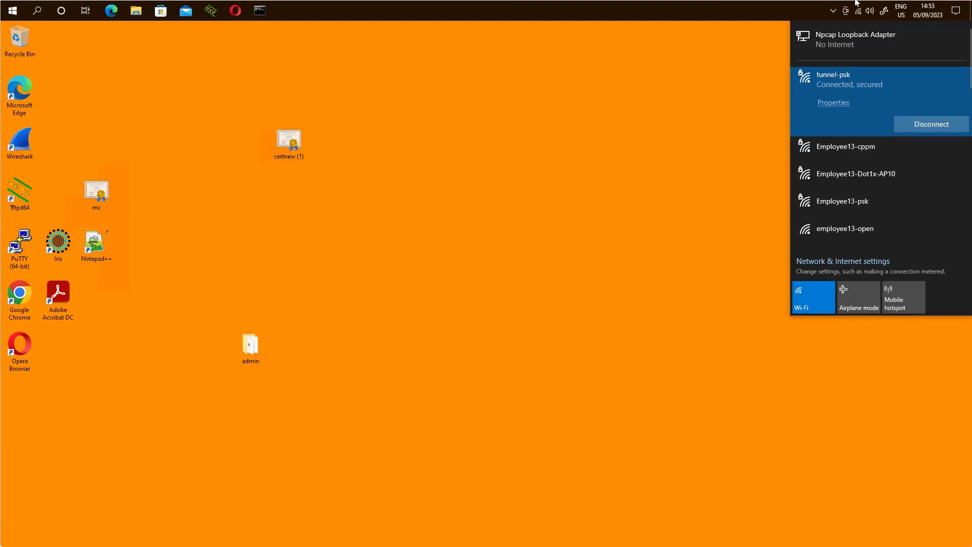
View the tunnel-psk connection properties to confirm IPv4 address 172.16.33.50
{"action": "left_click", "coordinate": [837, 103]}
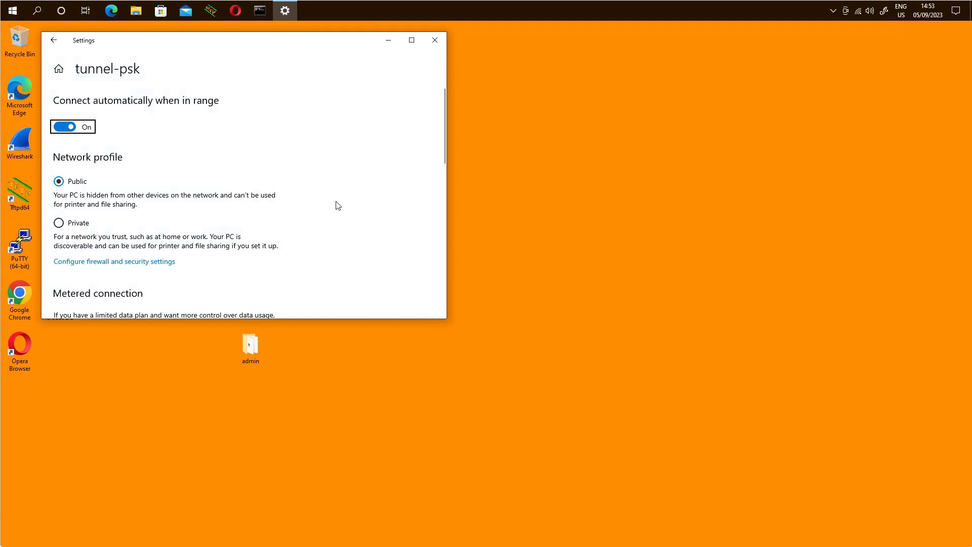
{"action": "scroll", "coordinate": [335, 207], "scroll_direction": "down", "scroll_amount": 10}
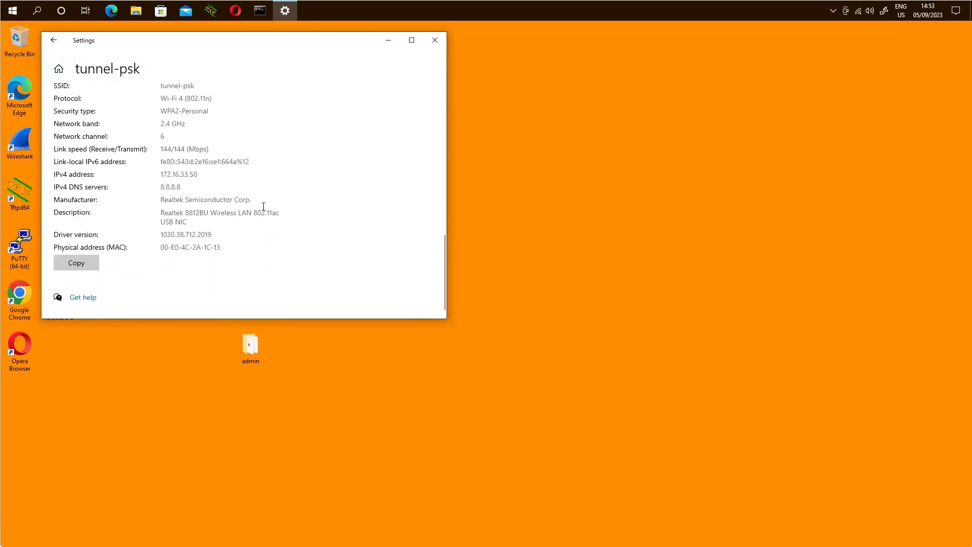
{"action": "left_click_drag", "start_coordinate": [207, 174], "coordinate": [164, 167]}
Back in the AP's PowerShell session, rerun the client listing command, which shows 0 clients
{"action": "key", "text": "alt+Tab"}
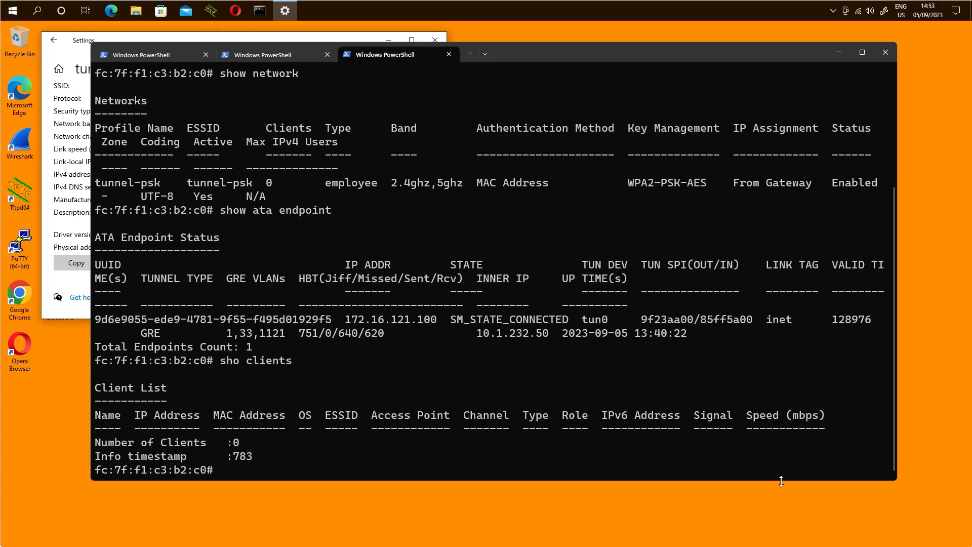
{"action": "key", "text": "Up"}
{"action": "key", "text": "Return"}
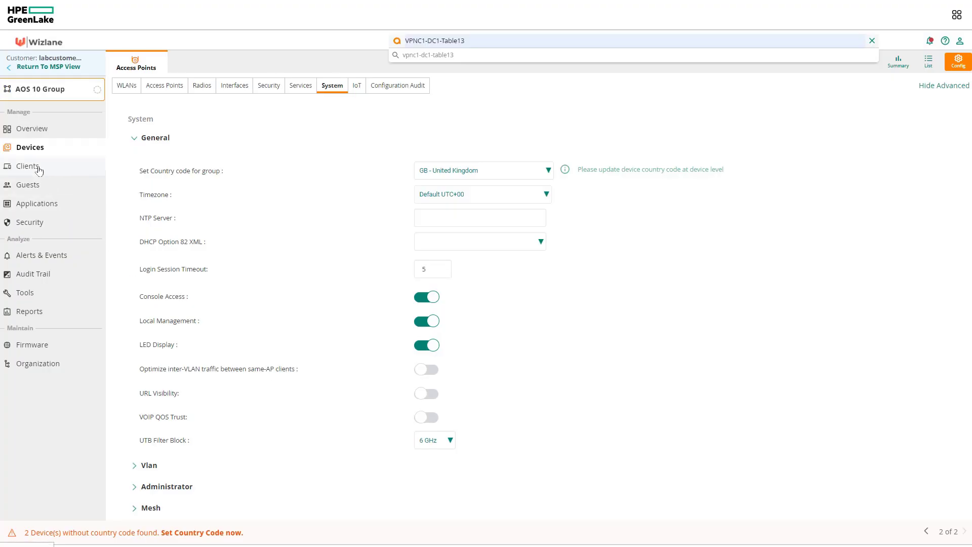
Open client WL-01 from the Clients list to see tunnel-psk, VLAN 33 and tunneling via gw-12
{"action": "left_click", "coordinate": [28, 166]}
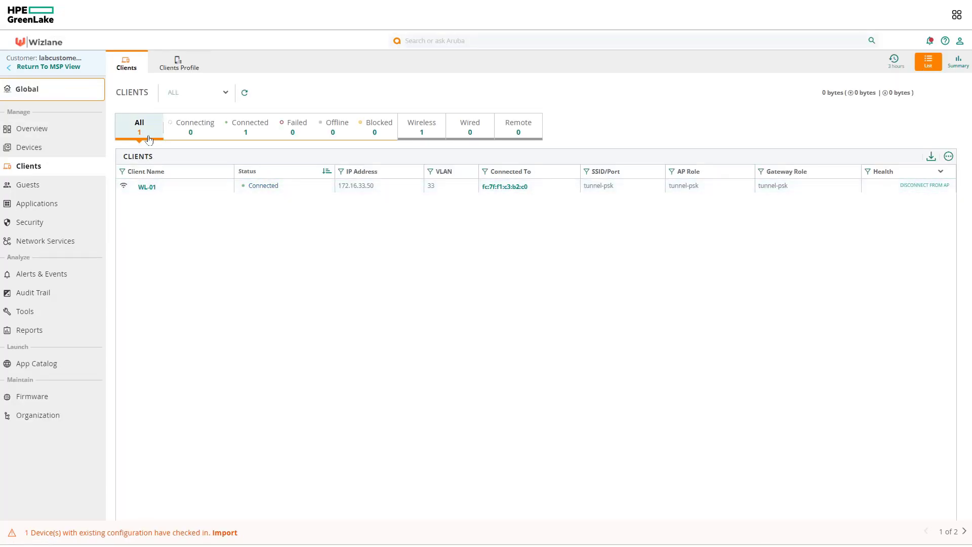
{"action": "left_click", "coordinate": [146, 187]}
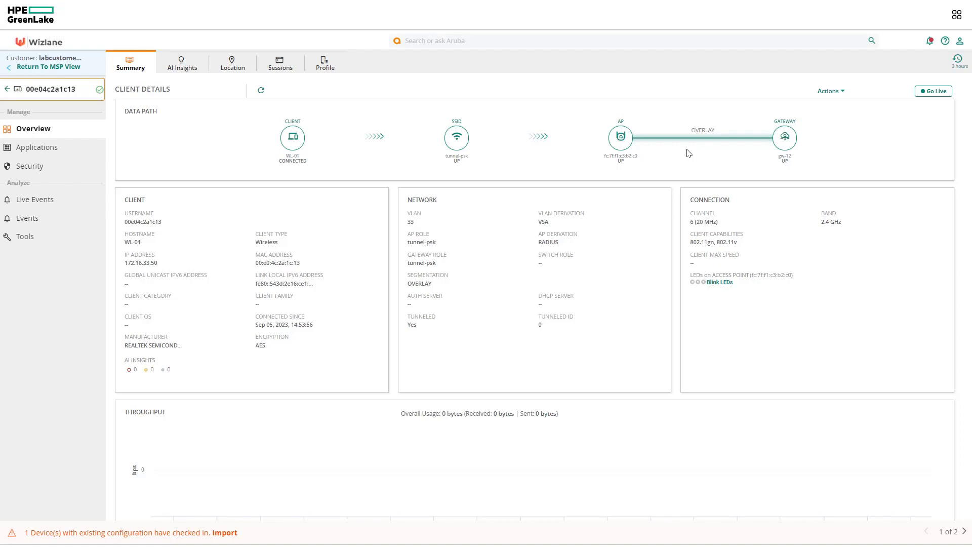
{"action": "mouse_move", "coordinate": [932, 469]}
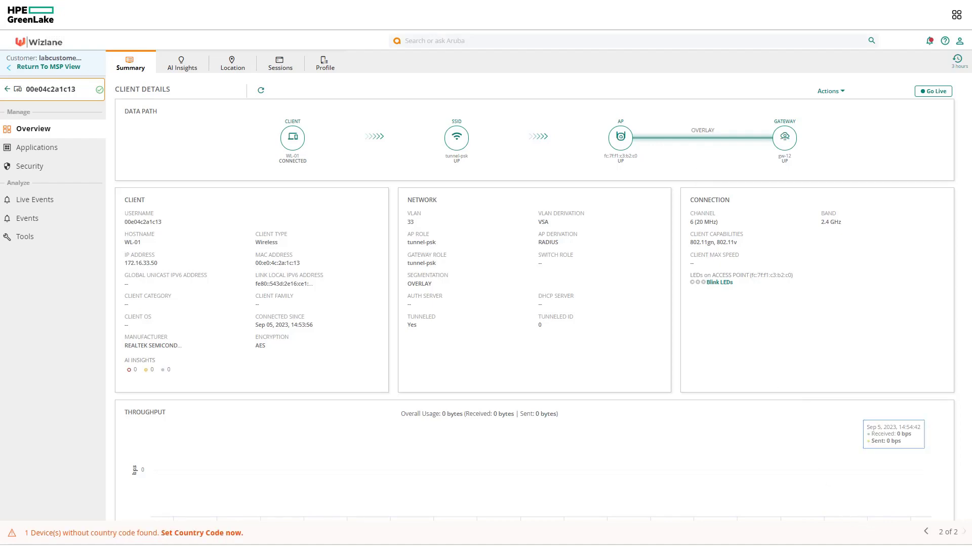